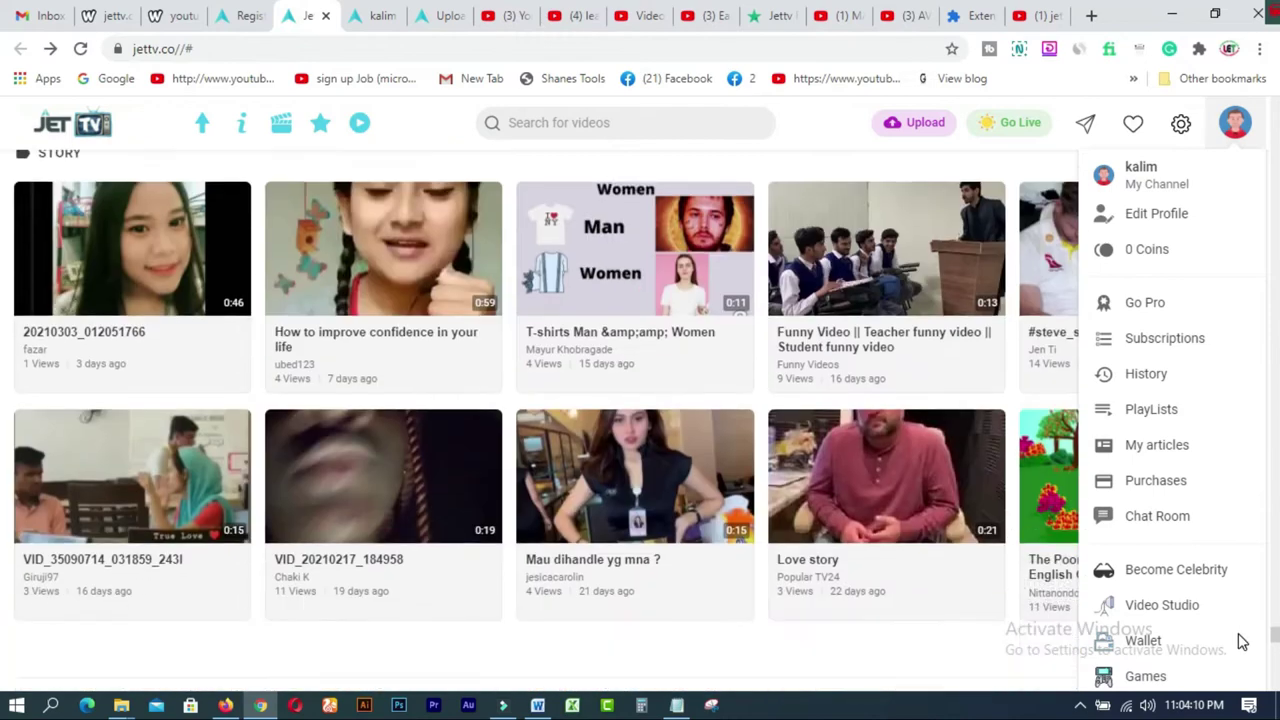
# Browse the video categories on the JetTV home page down to the footer.
pyautogui.scroll(-6, 1238, 652)
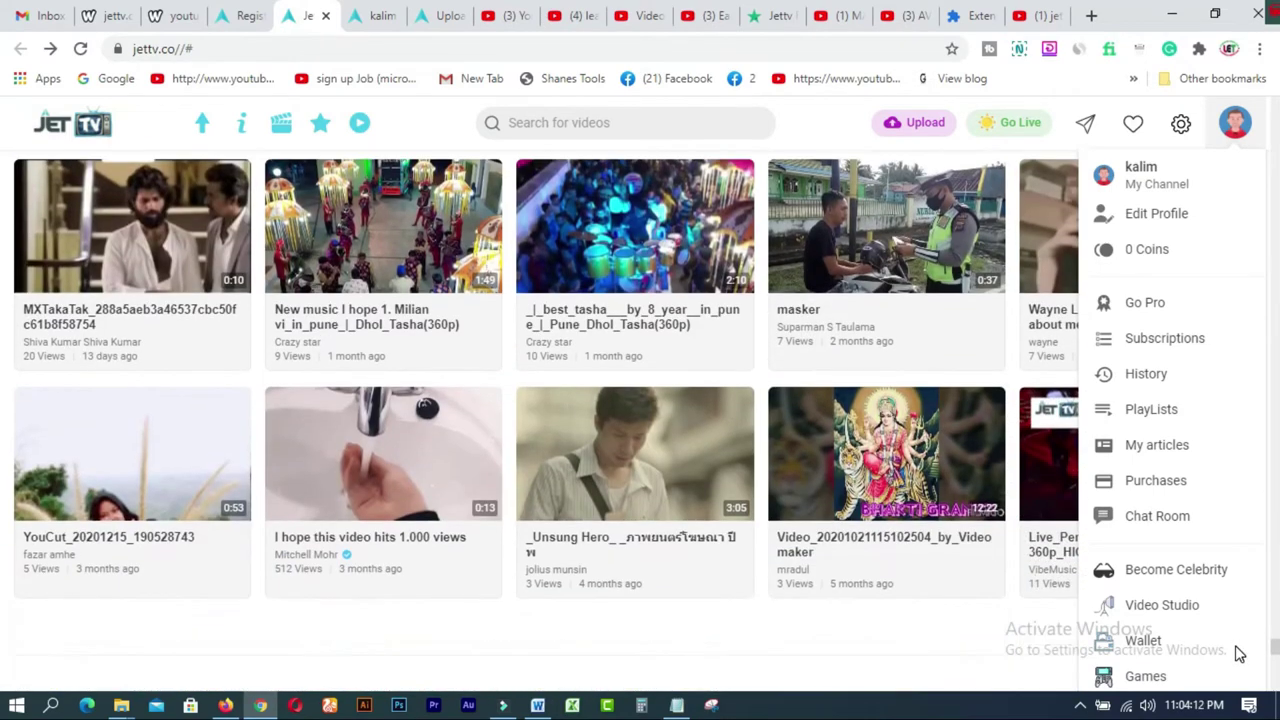
pyautogui.scroll(-2, 1238, 662)
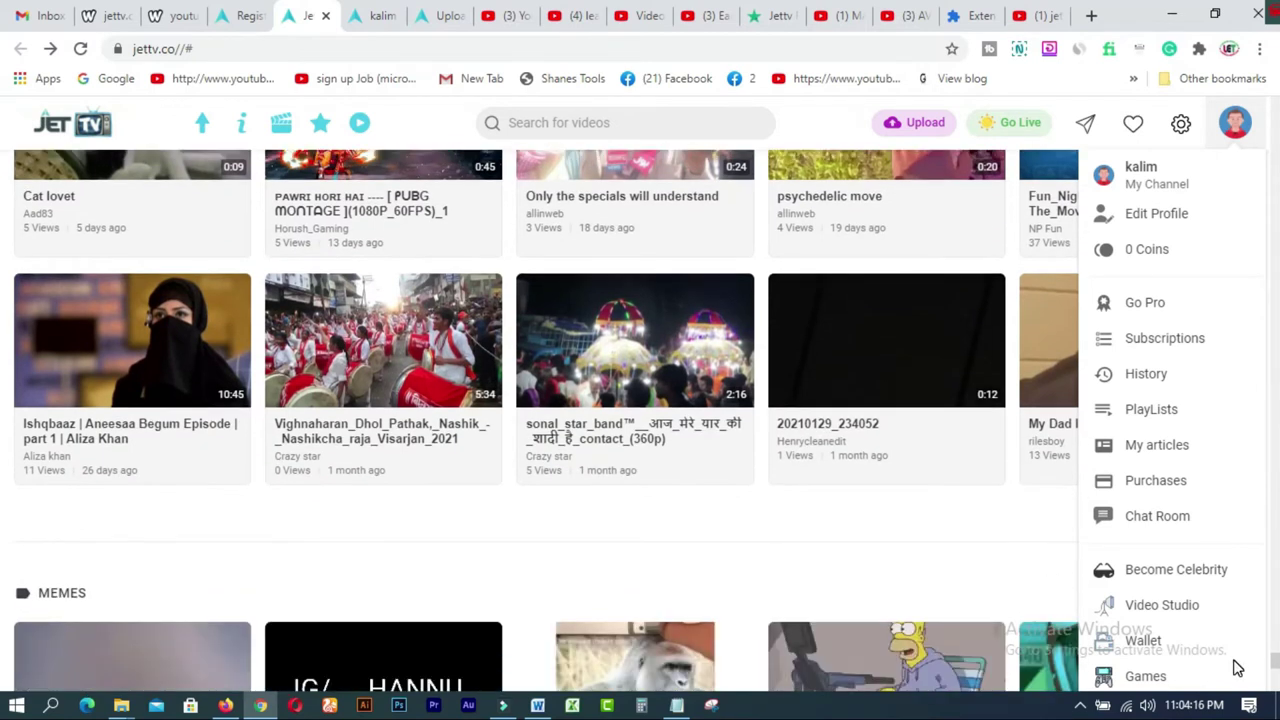
pyautogui.scroll(-4, 1238, 668)
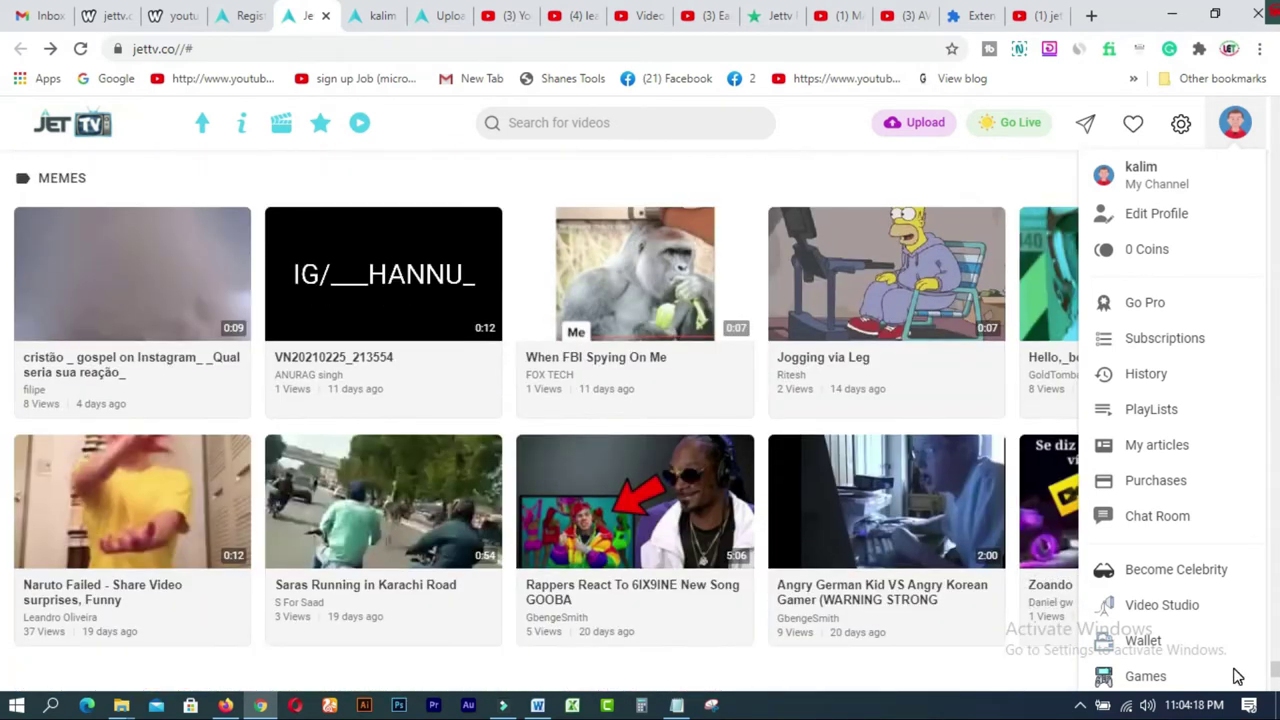
pyautogui.scroll(-4, 1238, 676)
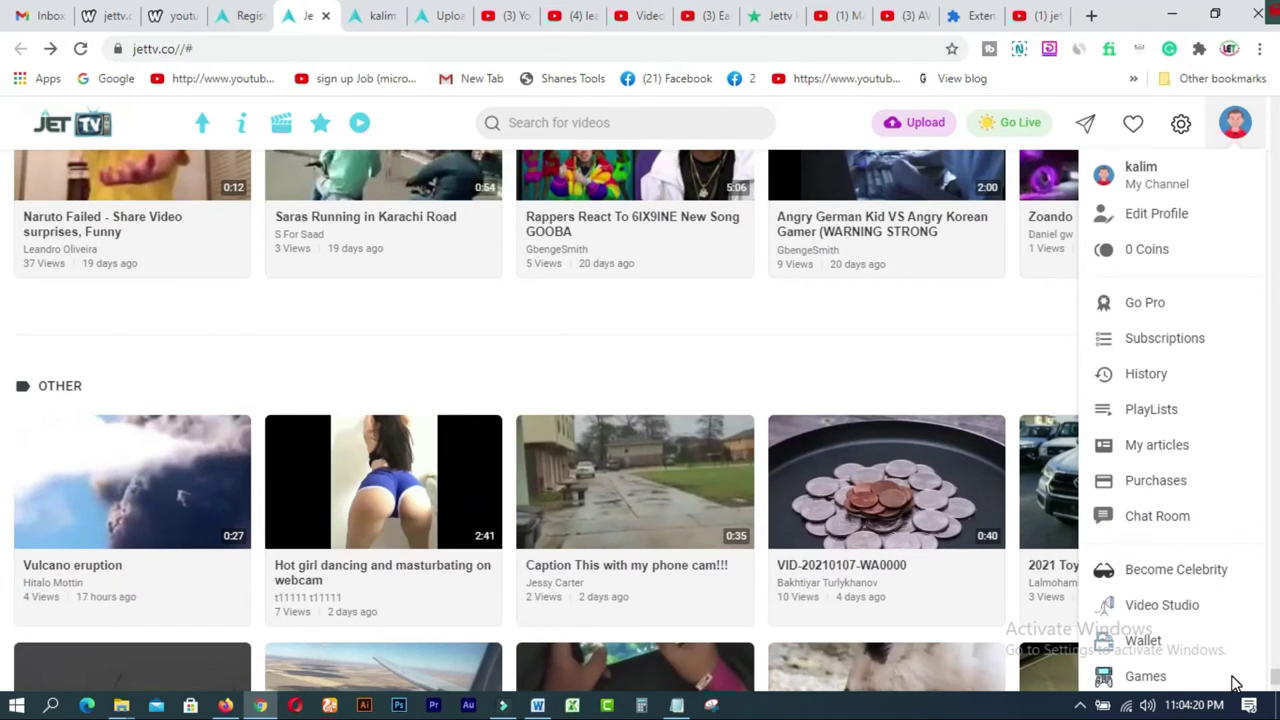
pyautogui.scroll(-3, 1236, 683)
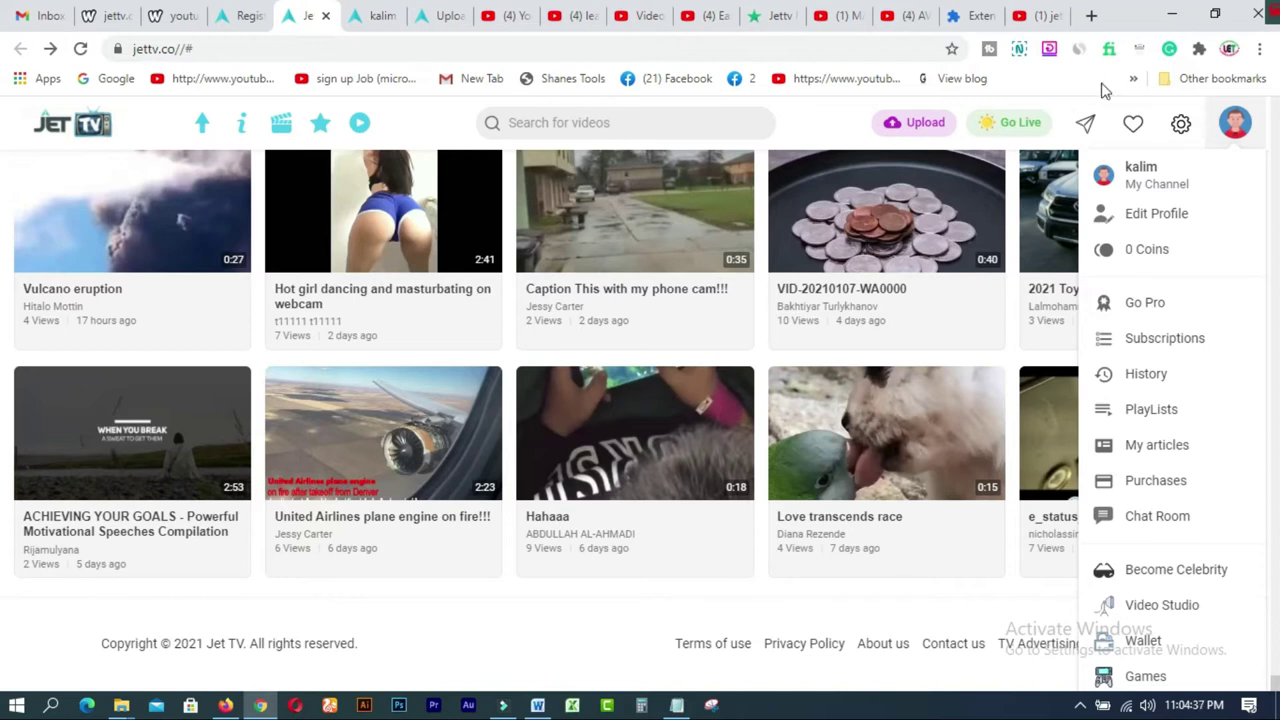
# View the account's own channel page, then open its profile editing page with the Avatar & Cover settings.
pyautogui.click(1170, 199)
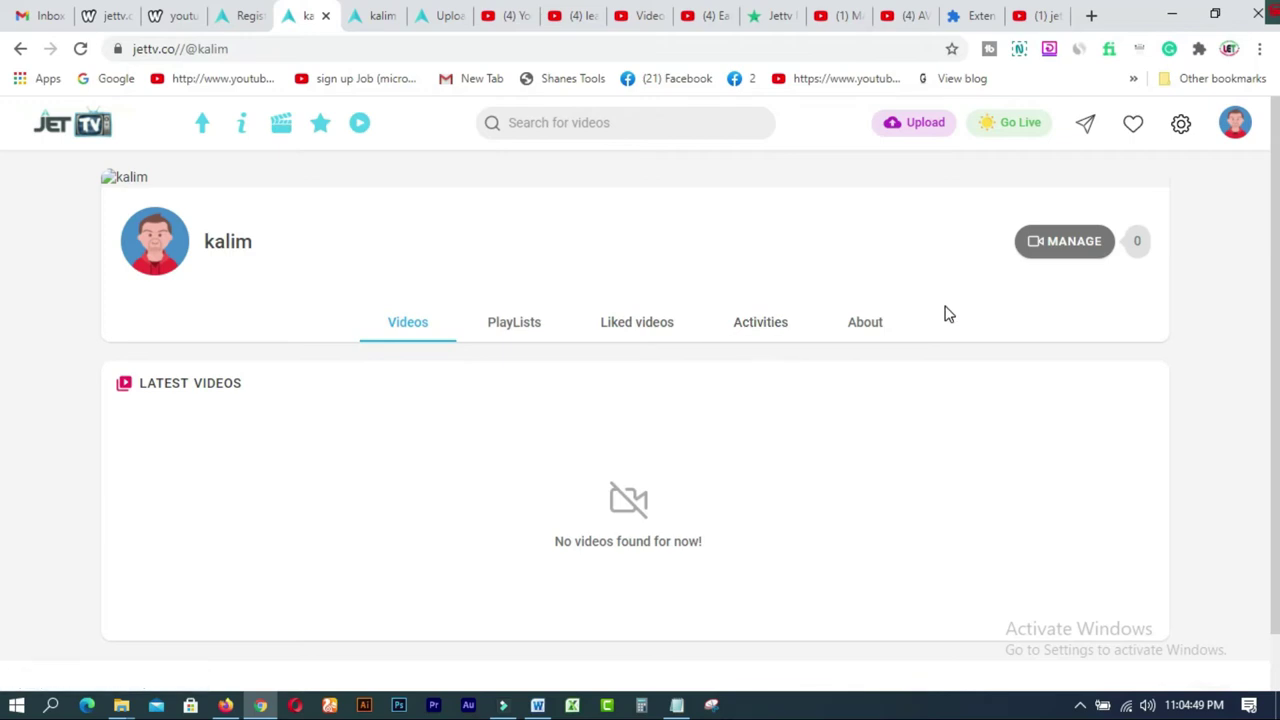
pyautogui.click(1235, 124)
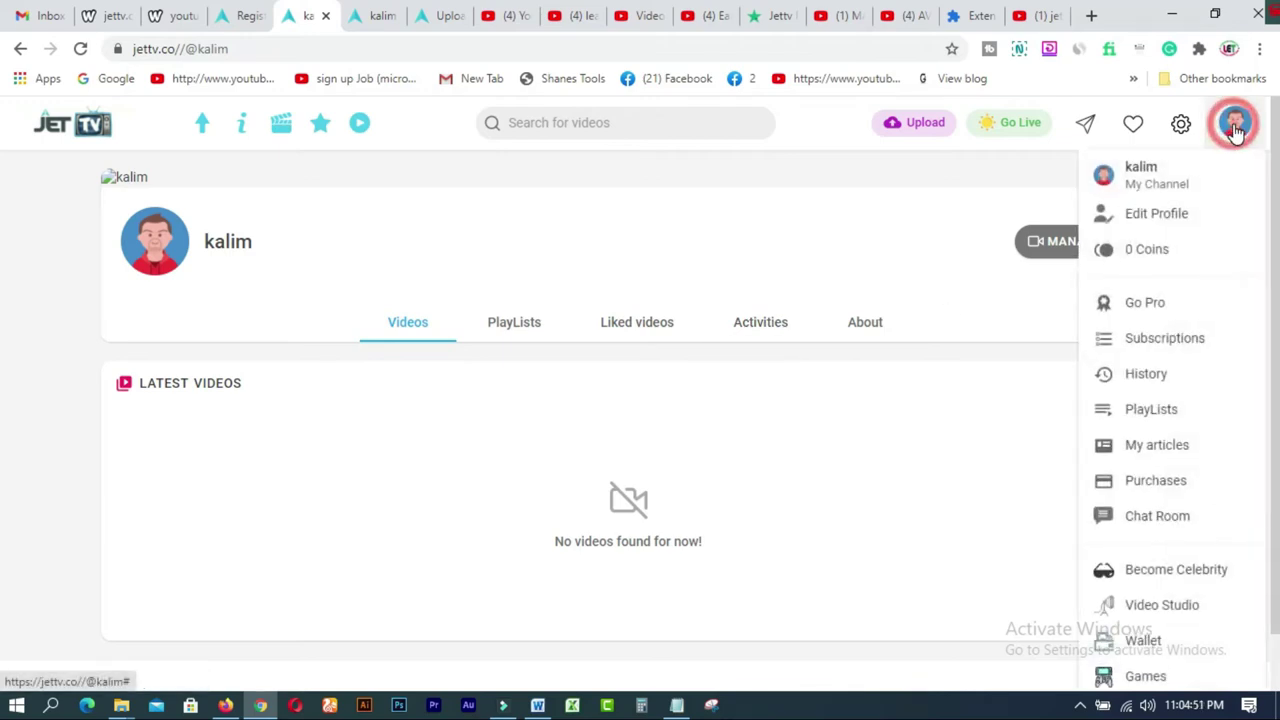
pyautogui.click(1178, 216)
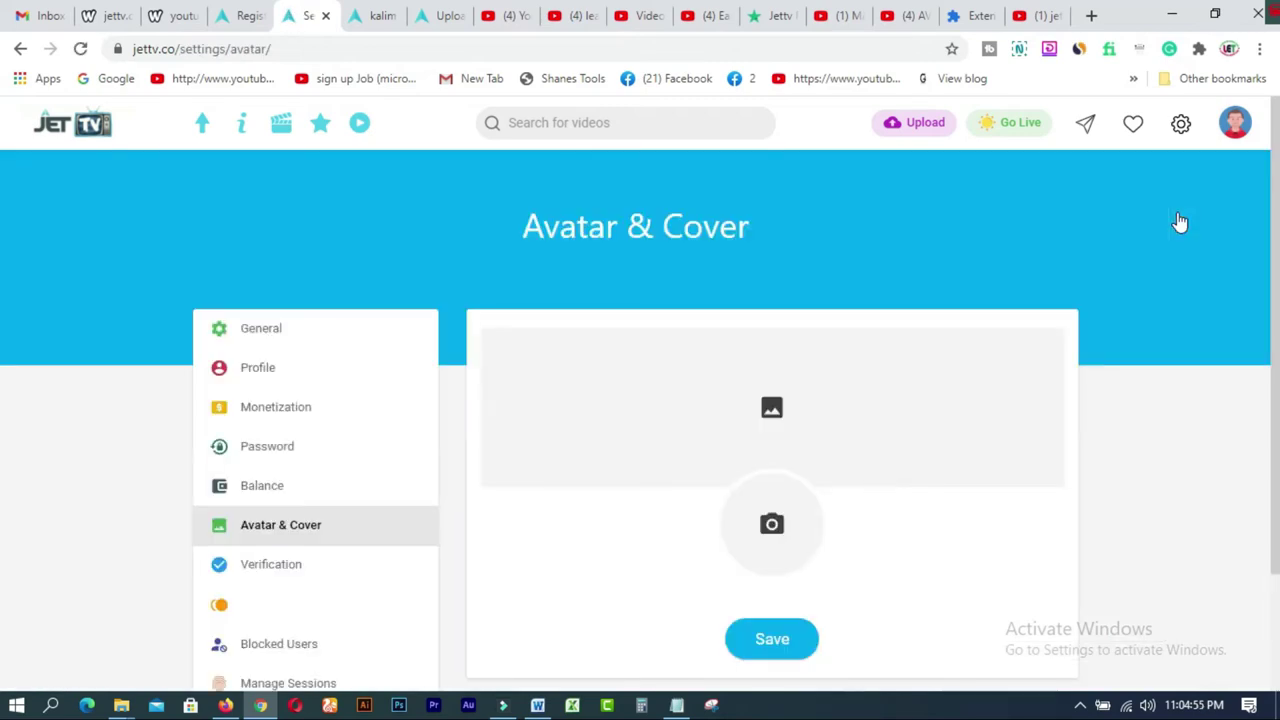
pyautogui.scroll(-1, 2, 140)
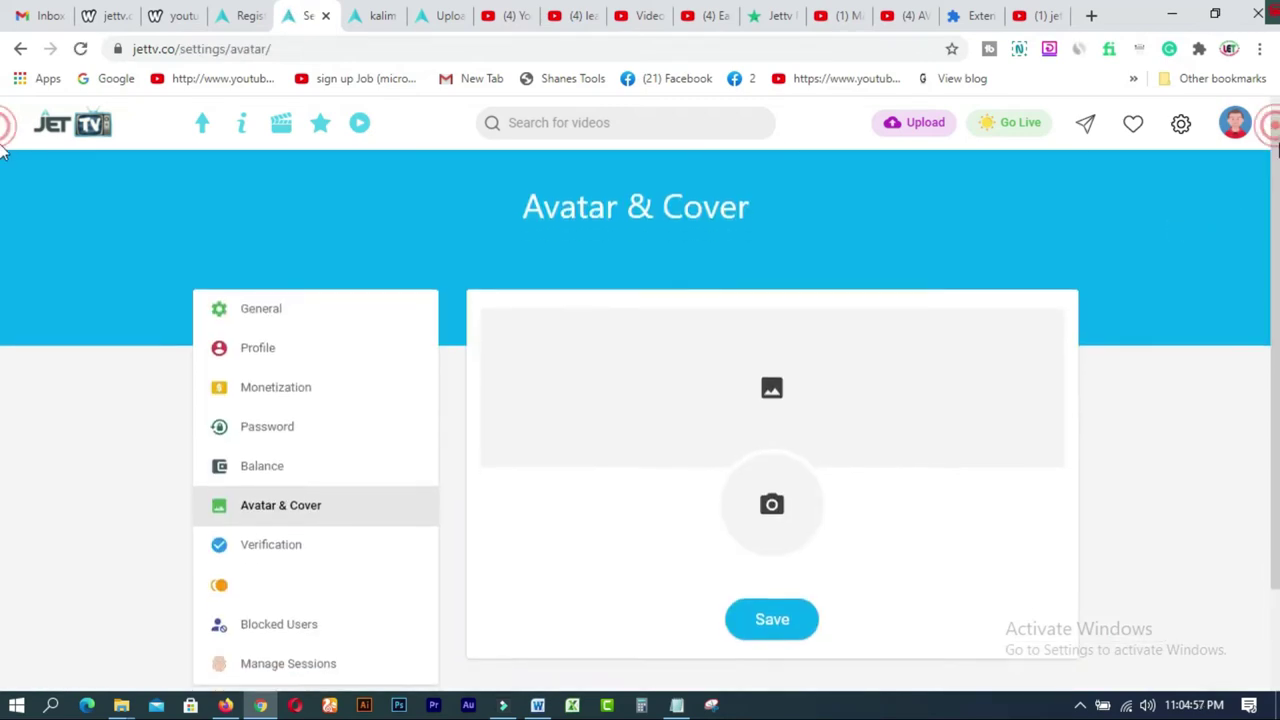
pyautogui.scroll(-1, 2, 220)
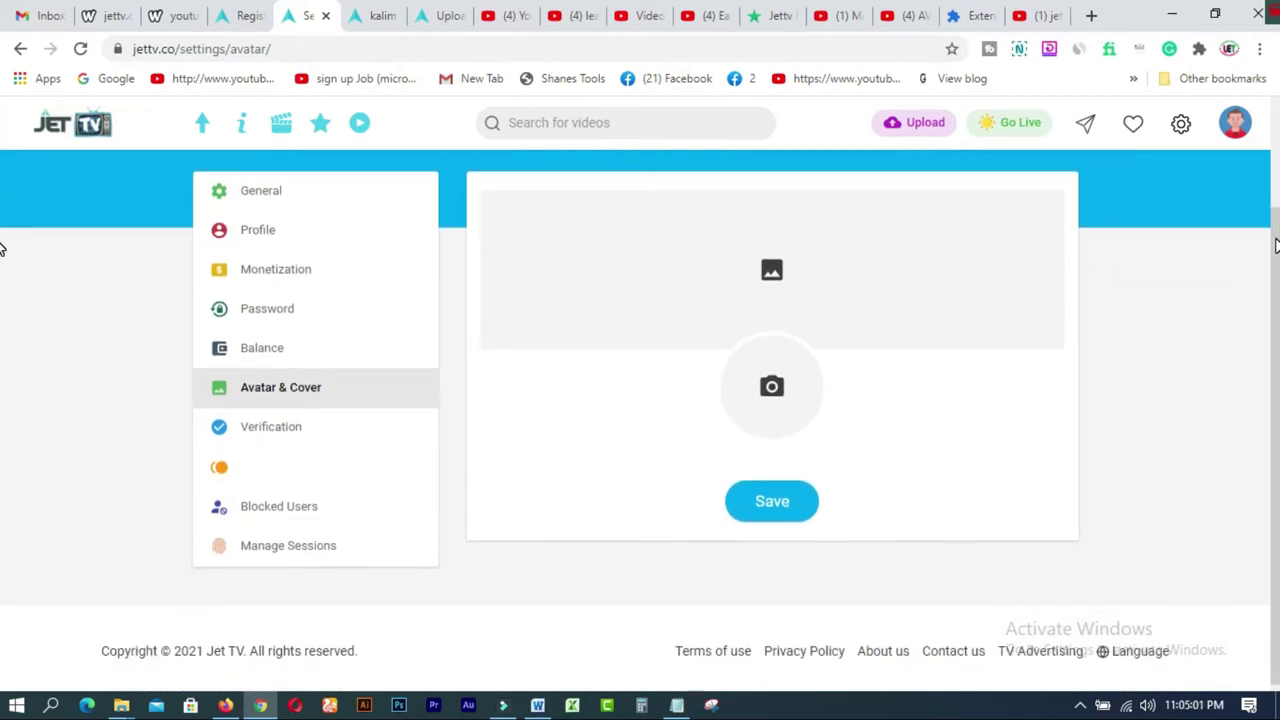
# Review the General settings form, including the available Marital Status and NGO Status options.
pyautogui.click(266, 196)
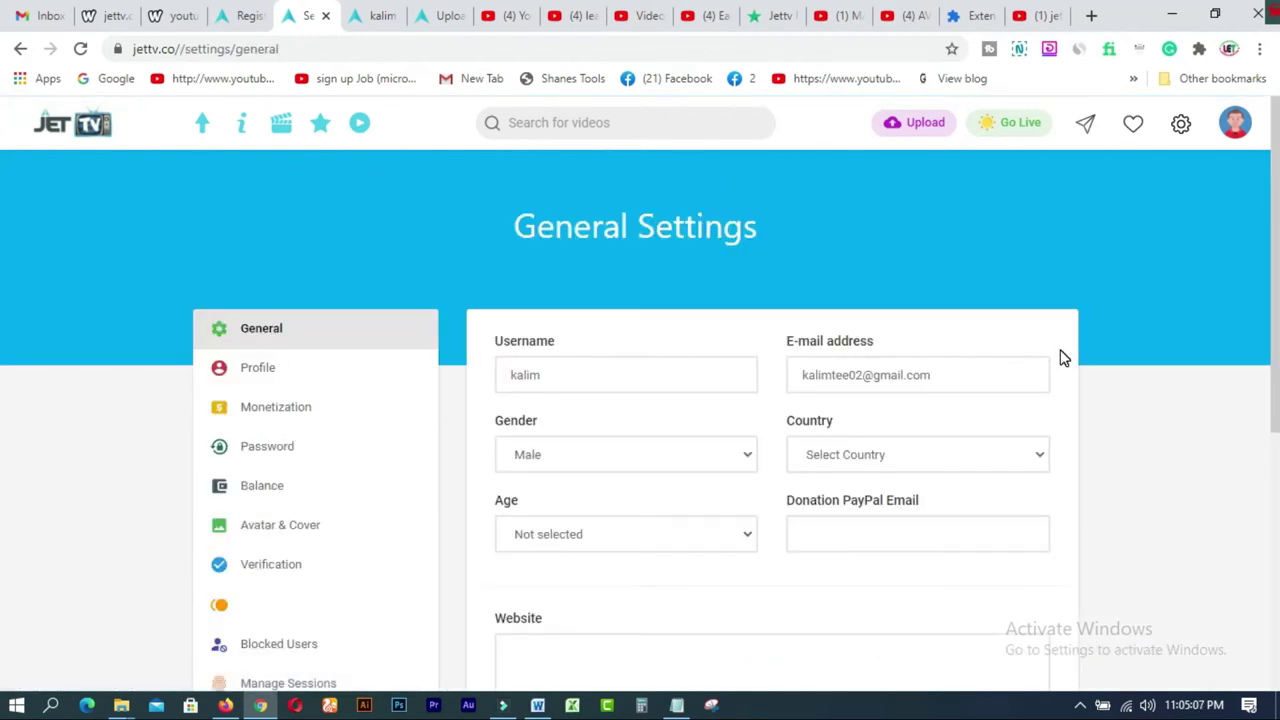
pyautogui.scroll(-2, 2, 178)
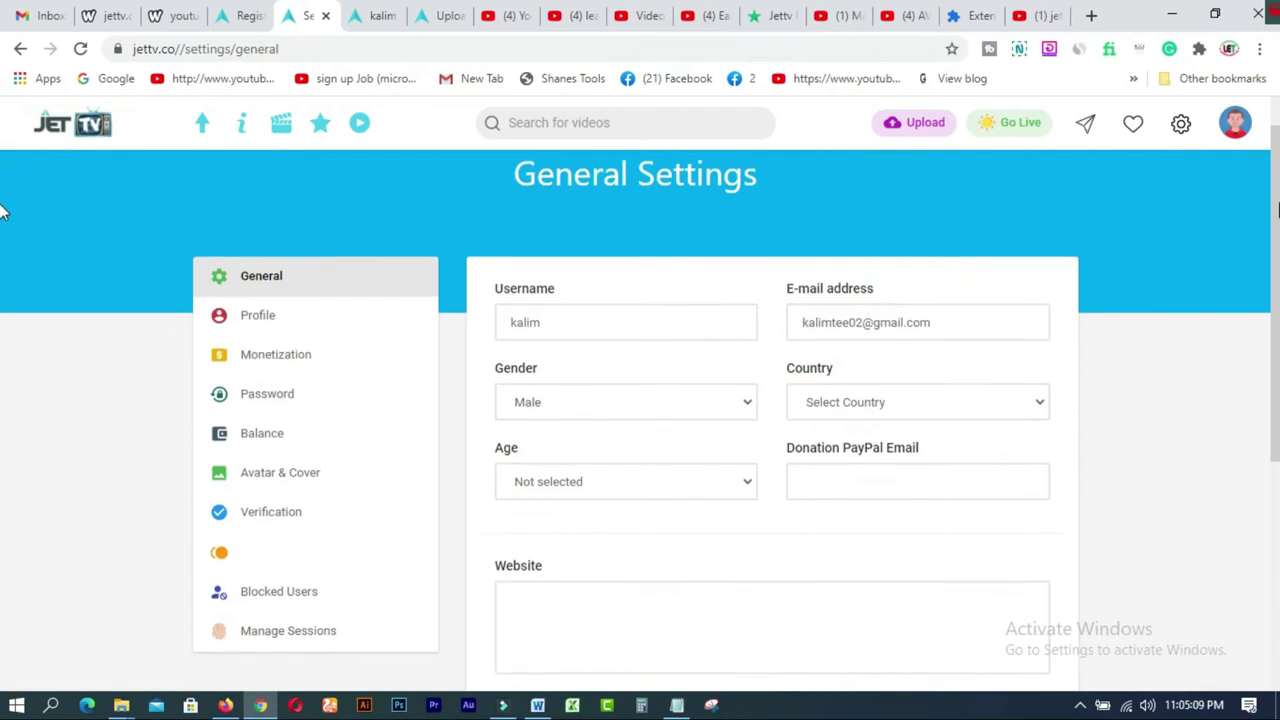
pyautogui.scroll(-3, 2, 280)
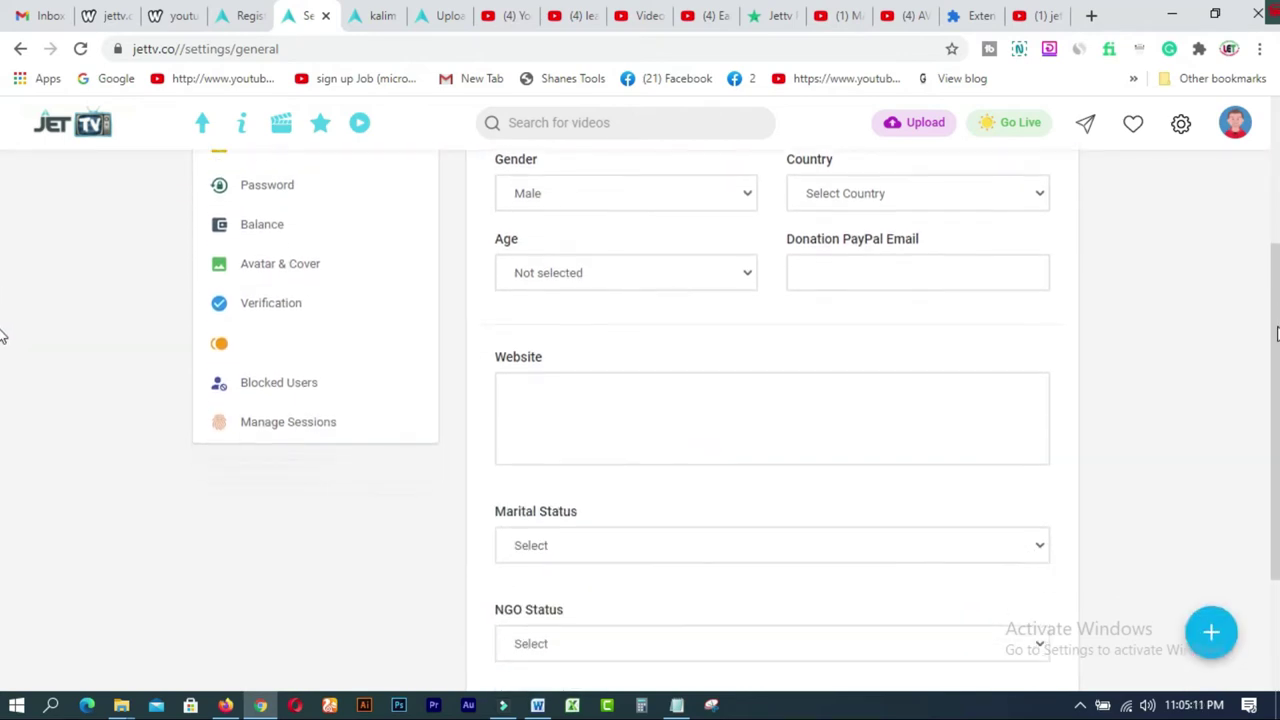
pyautogui.scroll(-1, 1266, 420)
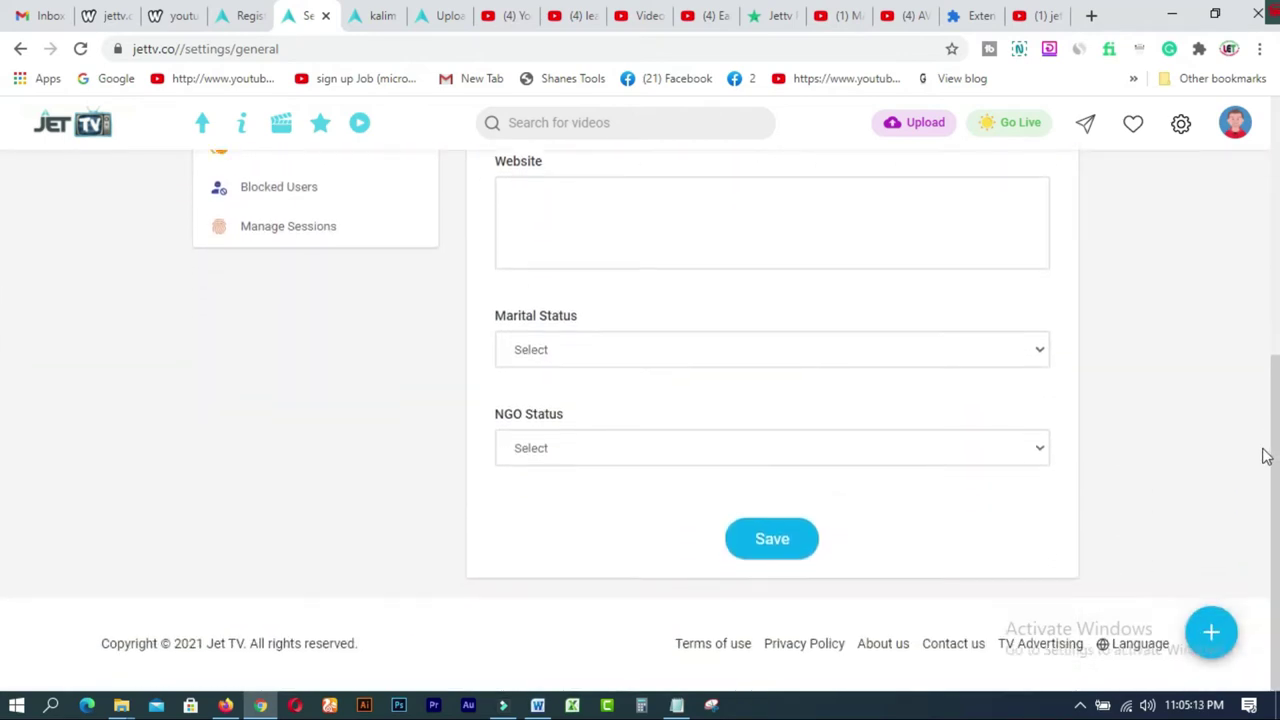
pyautogui.click(760, 352)
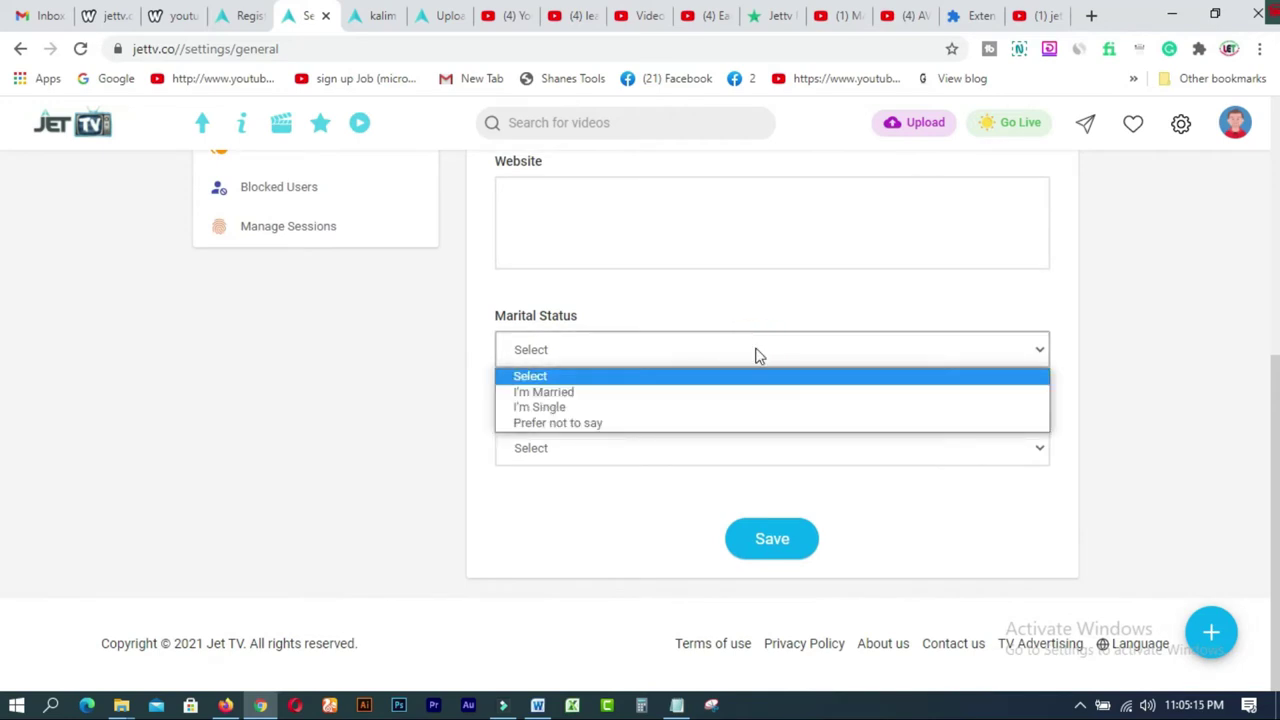
pyautogui.click(1168, 290)
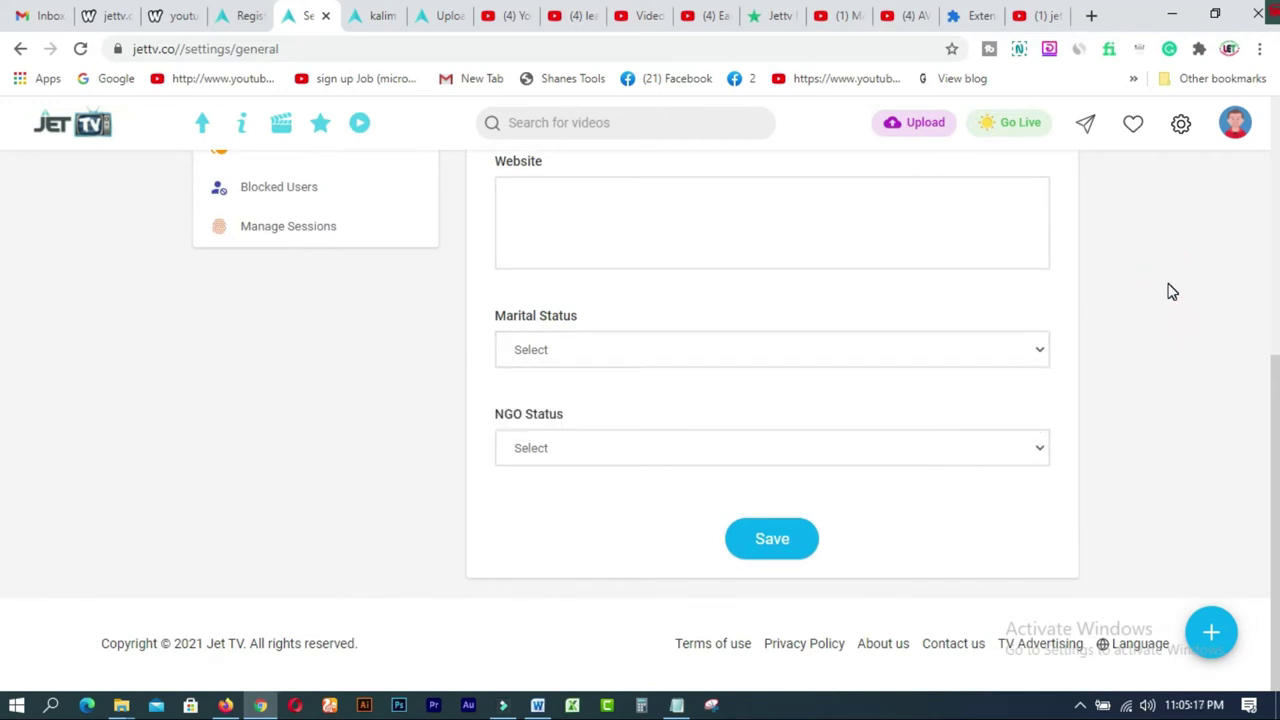
pyautogui.click(876, 455)
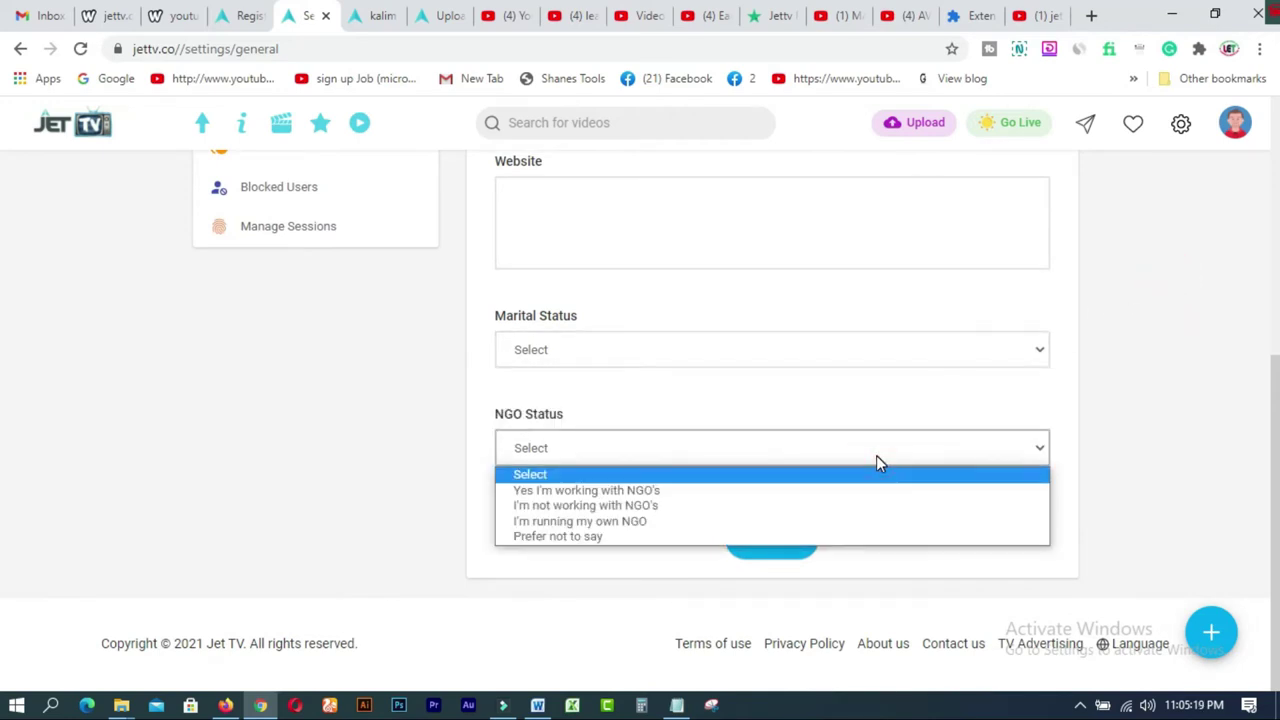
pyautogui.click(1109, 346)
pyautogui.moveTo(1277, 460); pyautogui.dragTo(1277, 250)
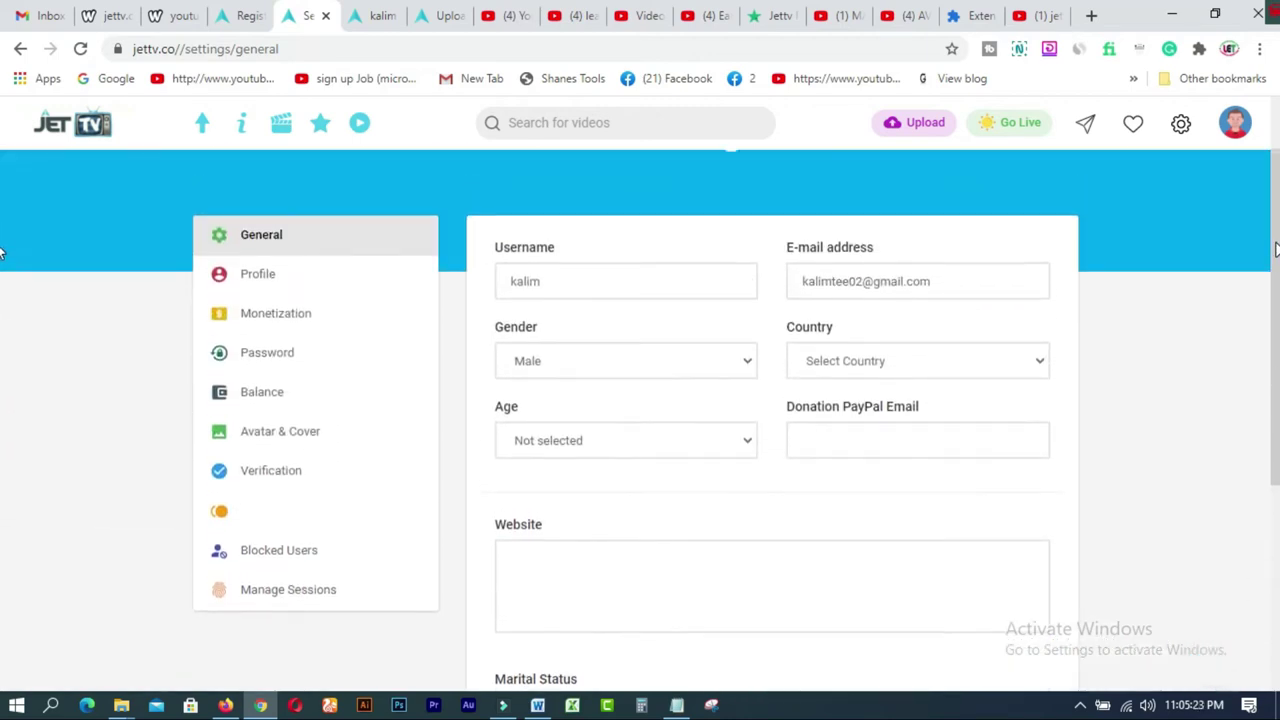
# Review the Profile settings form, including its social media fields and the Favourite category options.
pyautogui.click(289, 276)
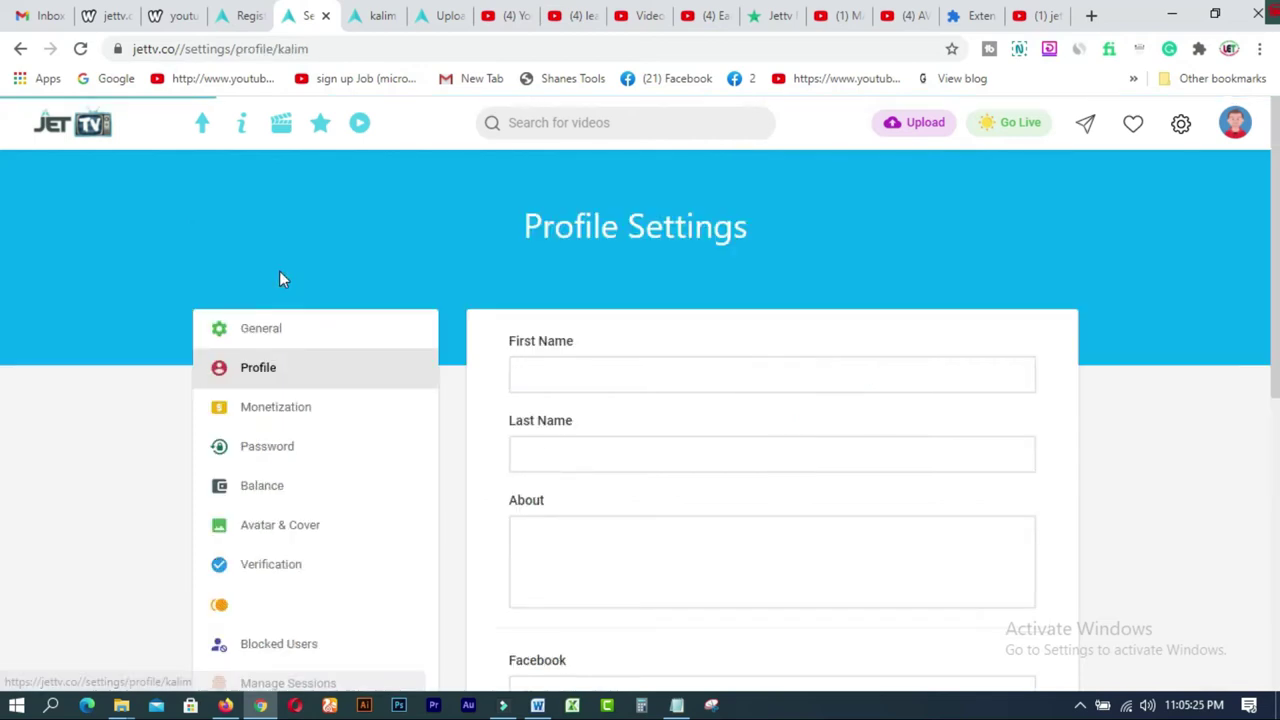
pyautogui.moveTo(1276, 160); pyautogui.dragTo(1257, 457)
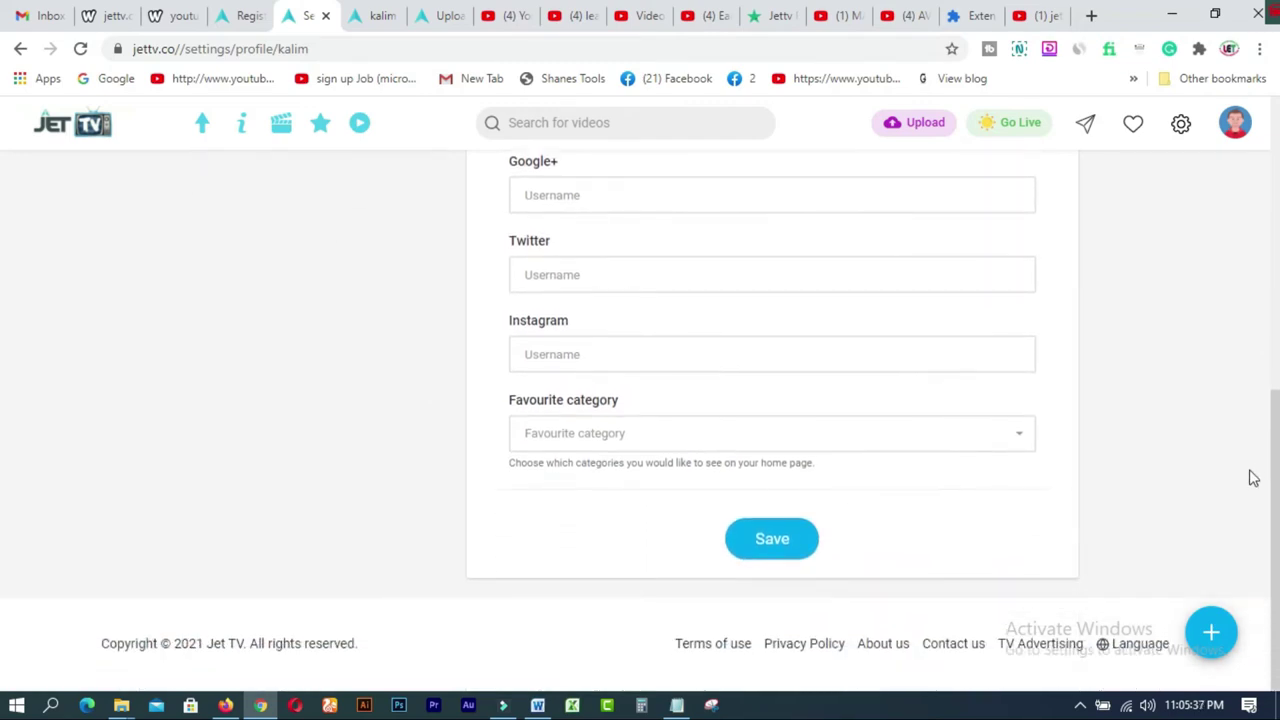
pyautogui.click(981, 452)
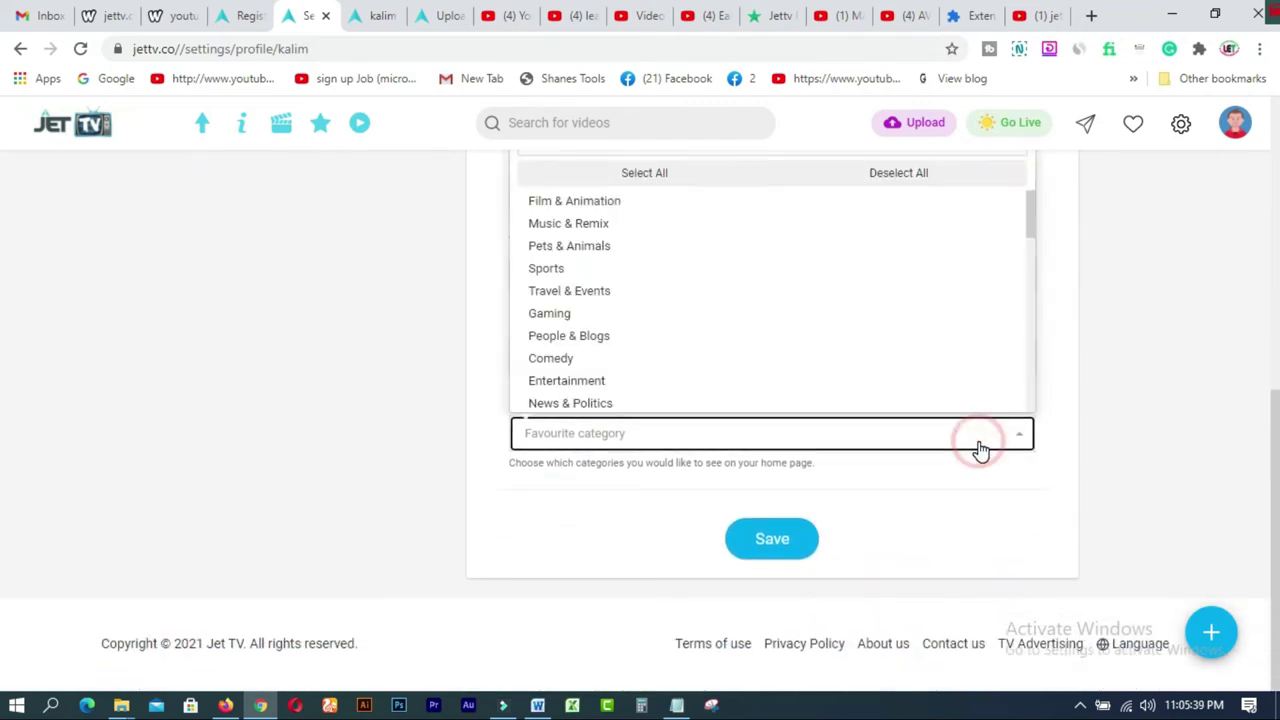
pyautogui.moveTo(1276, 412); pyautogui.dragTo(1255, 190)
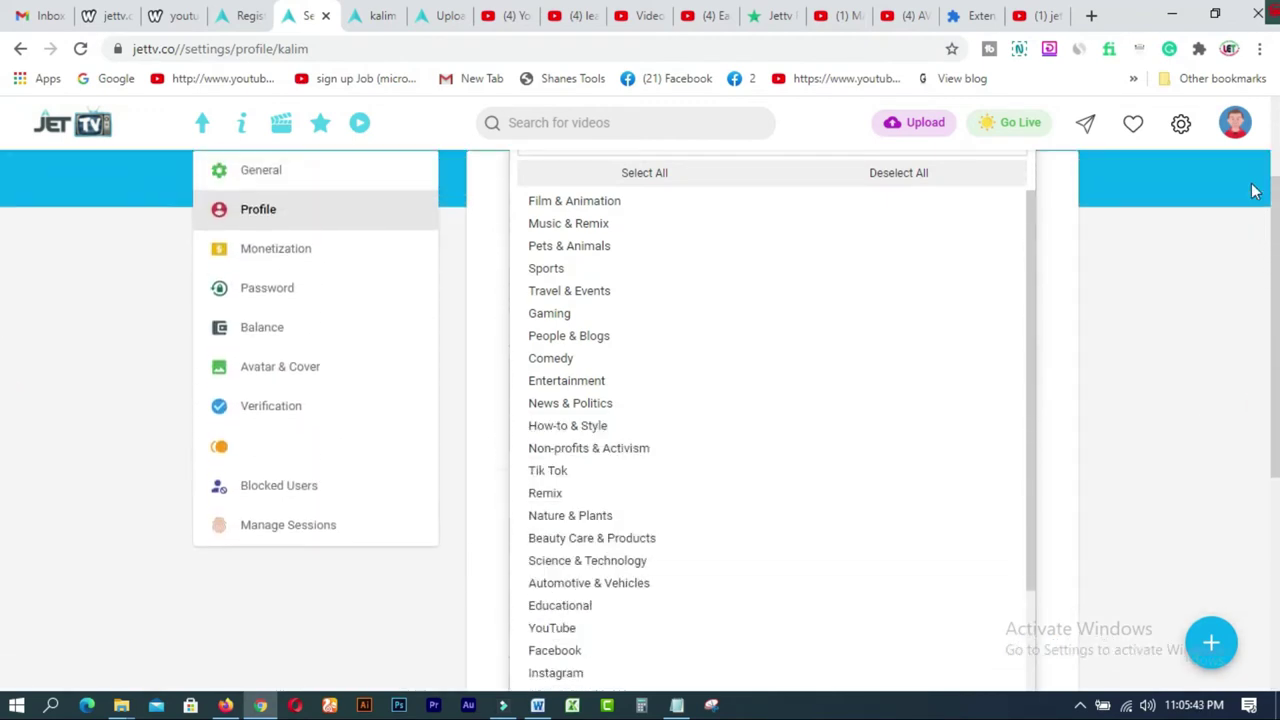
# Check the account's Monetization settings and open the Password settings.
pyautogui.click(258, 299)
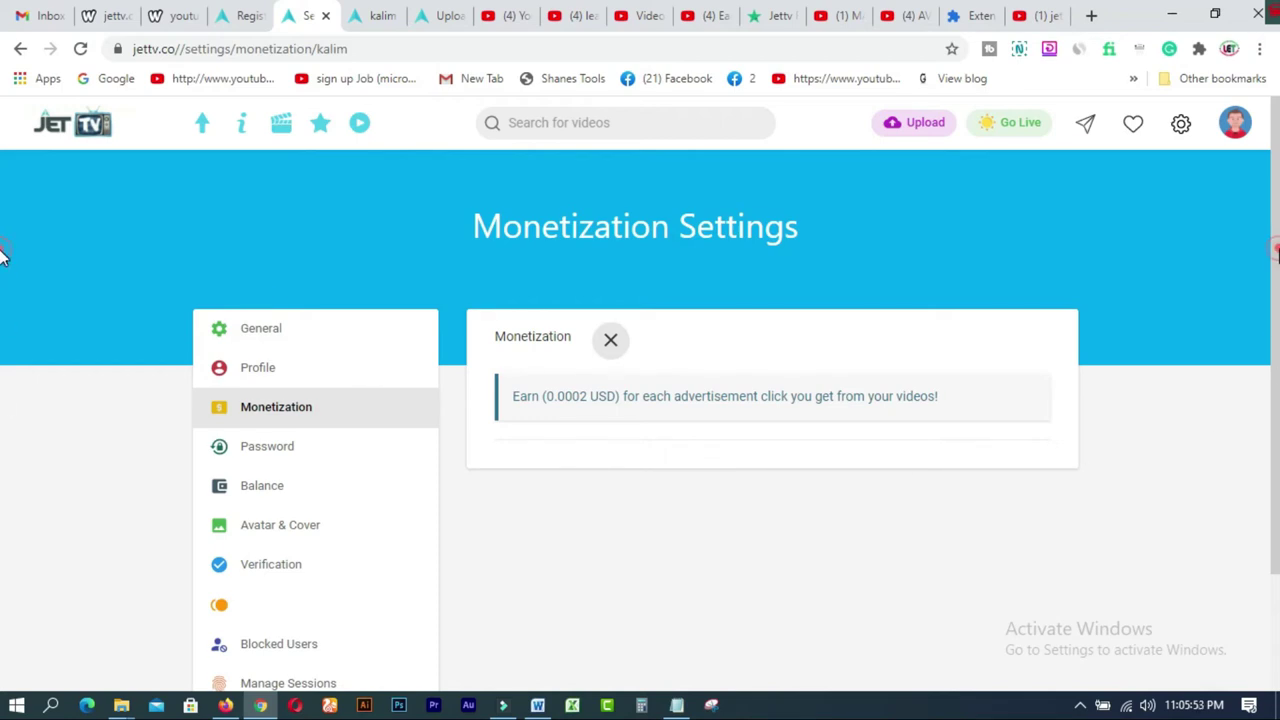
pyautogui.scroll(-2, 3, 256)
pyautogui.click(258, 322)
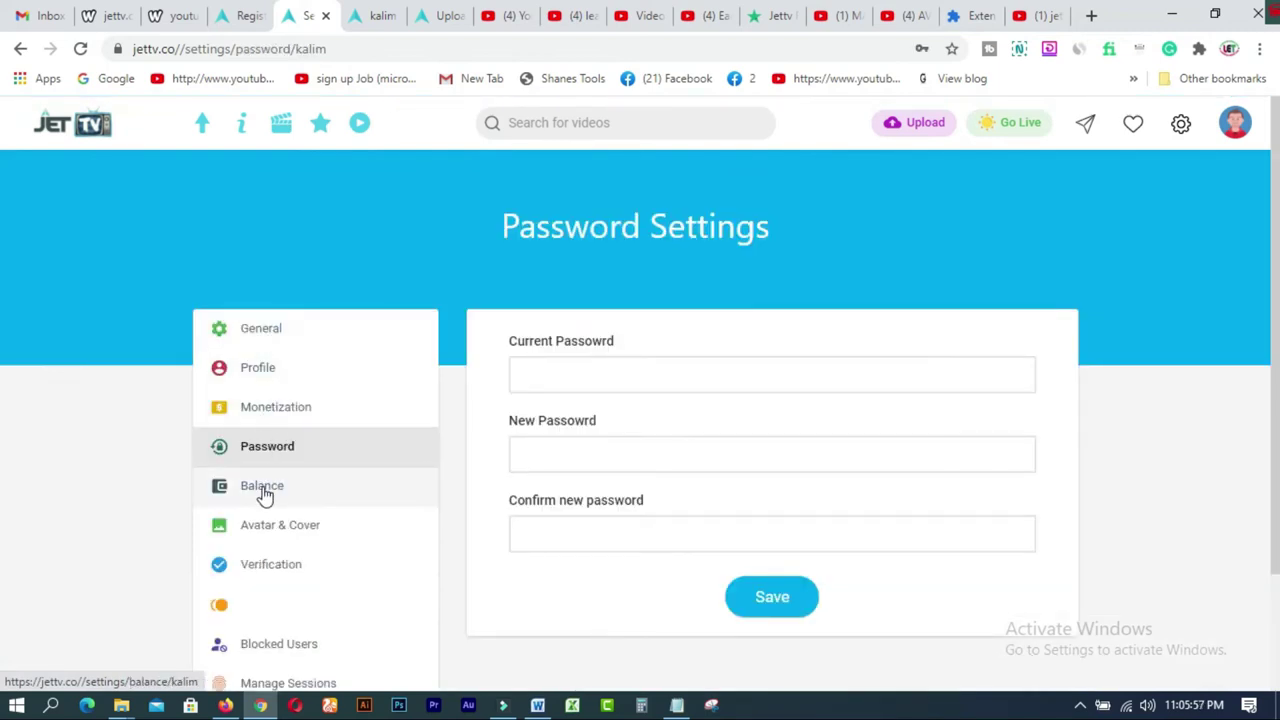
# Examine the Balance settings with the withdrawal request form, then open the Avatar & Cover settings again.
pyautogui.click(262, 488)
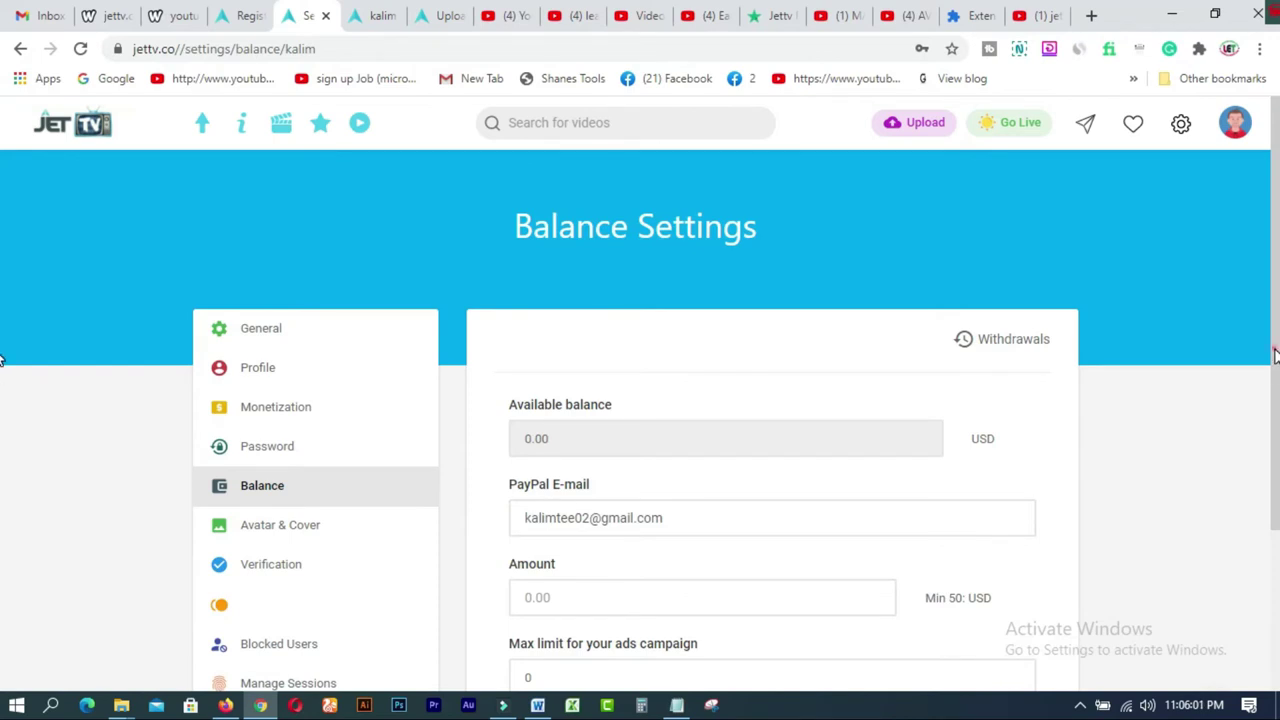
pyautogui.scroll(-3, 3, 360)
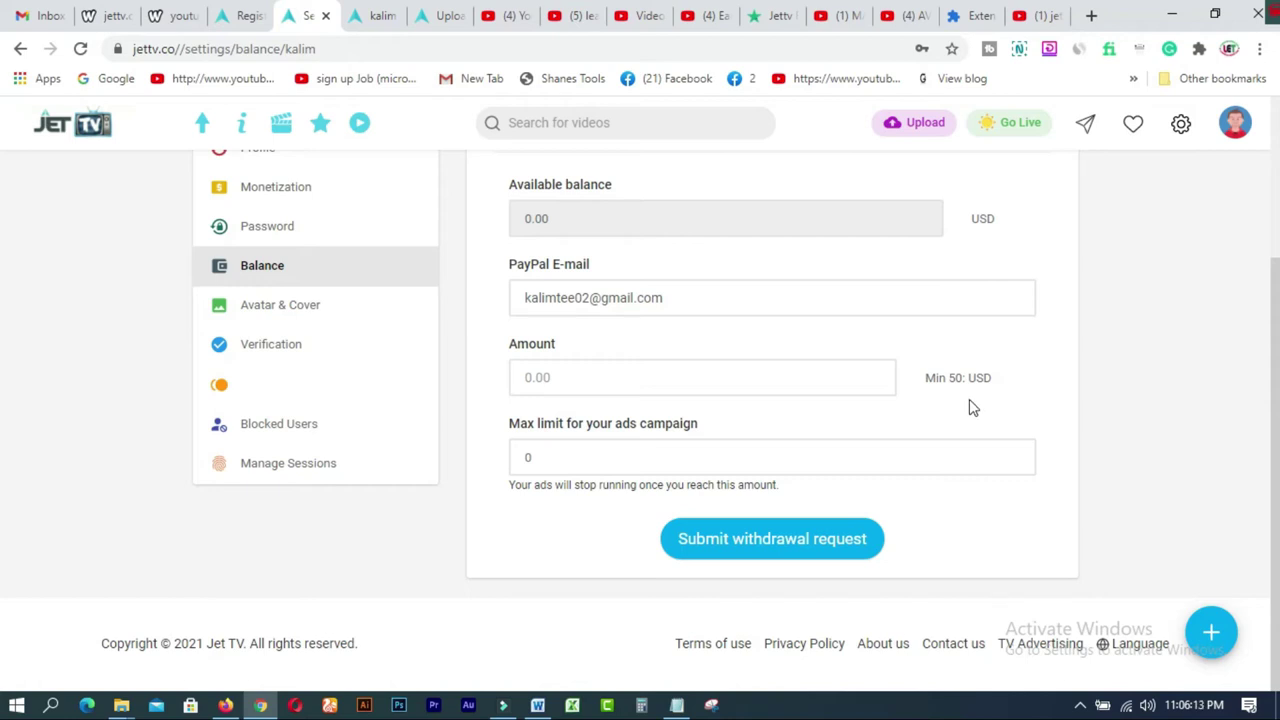
pyautogui.click(253, 305)
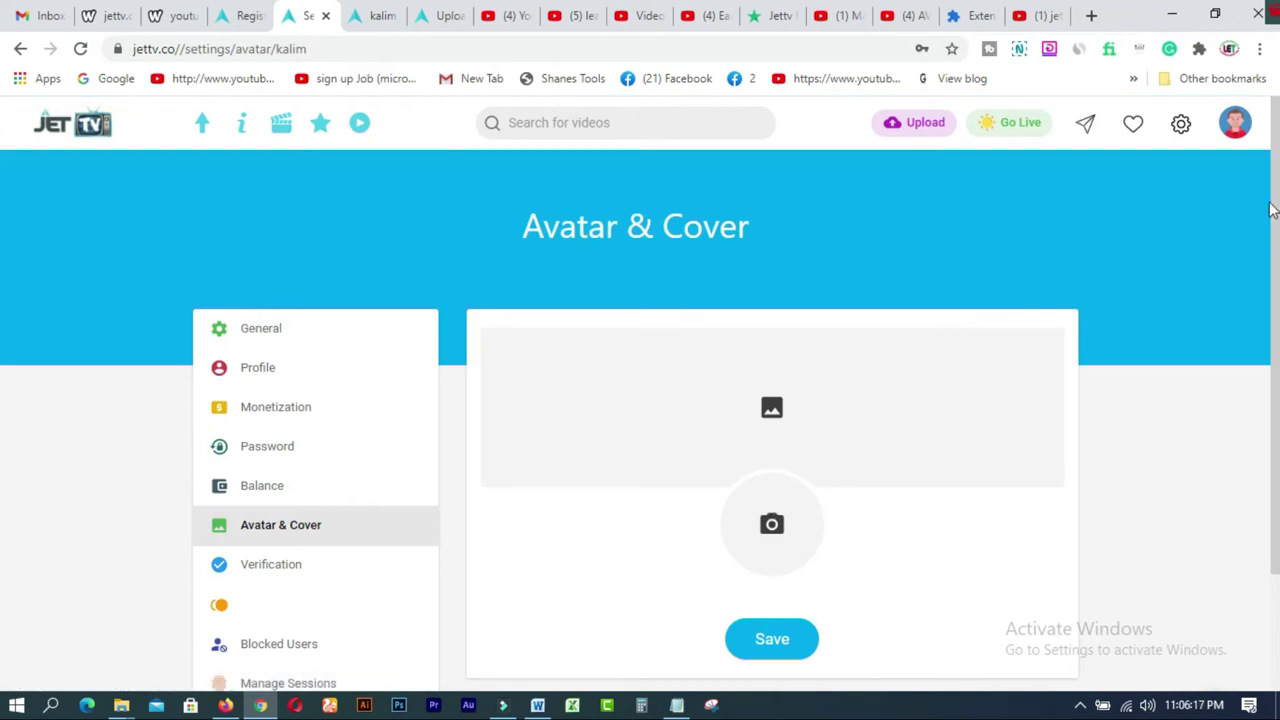
pyautogui.scroll(-3, 2, 176)
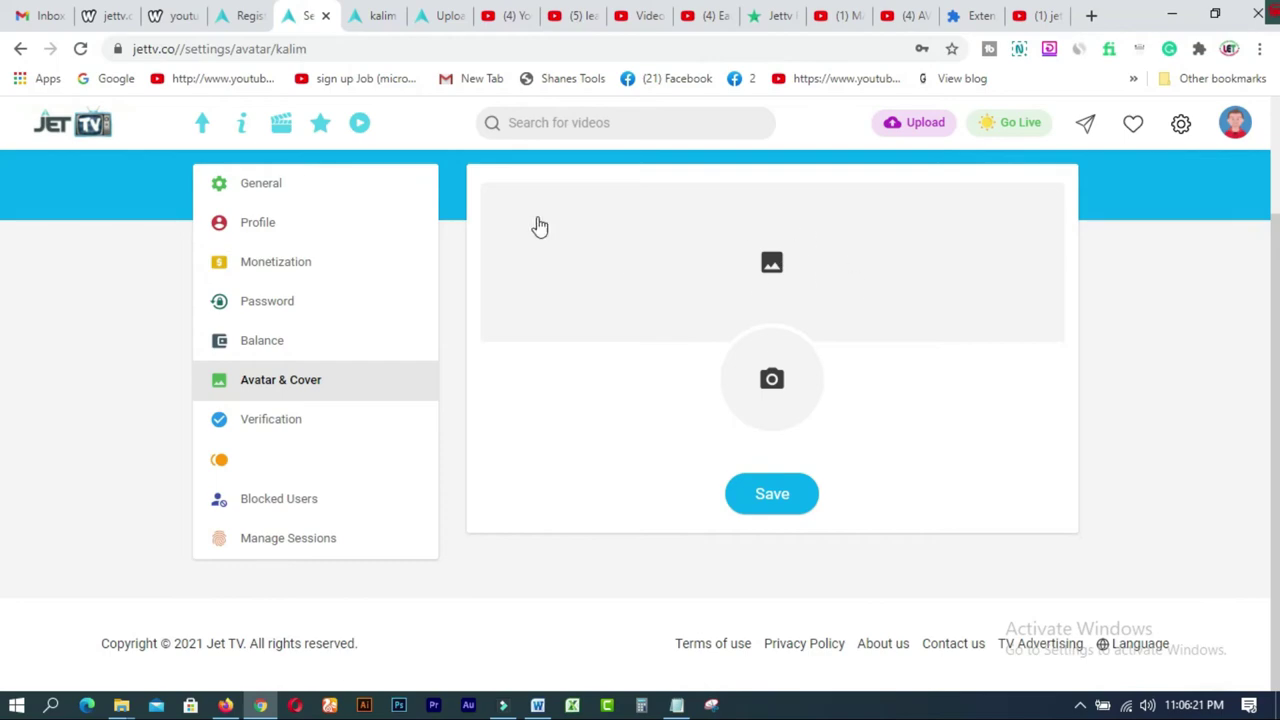
# Switch to the YouTube channel page to view its banner and avatar, then return to the JetTV Avatar & Cover settings.
pyautogui.click(578, 16)
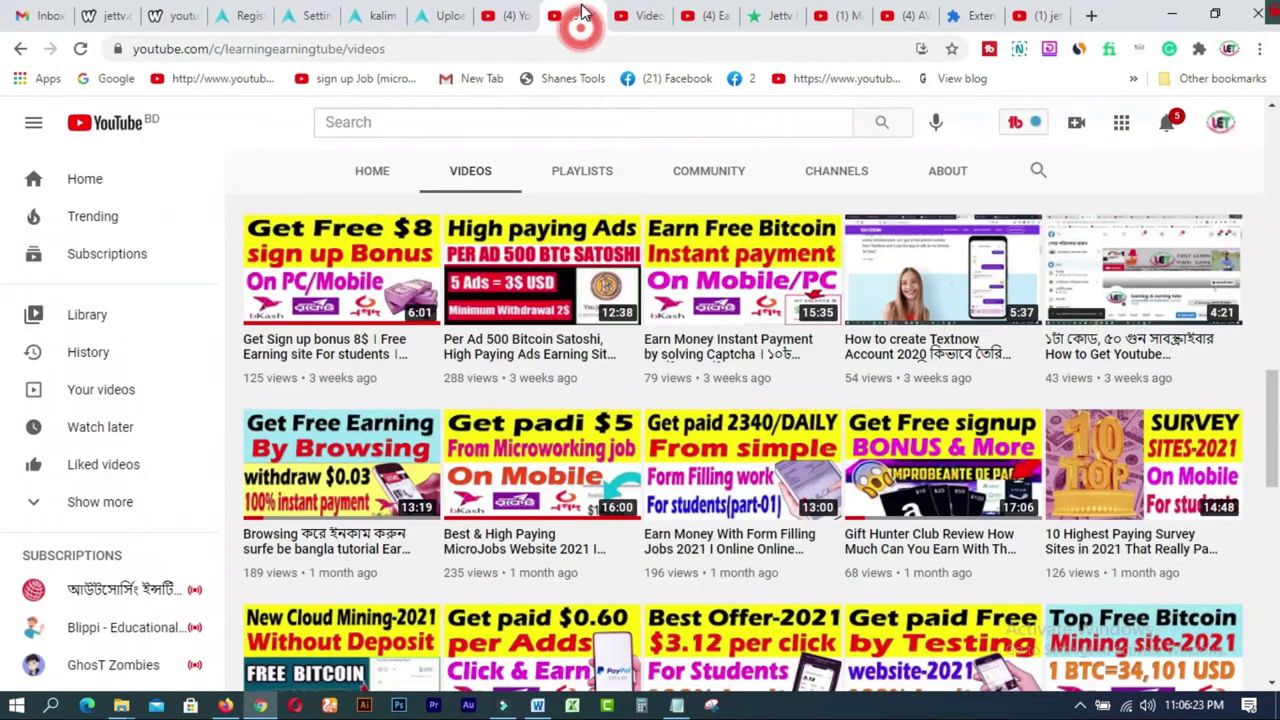
pyautogui.scroll(8, 328, 246)
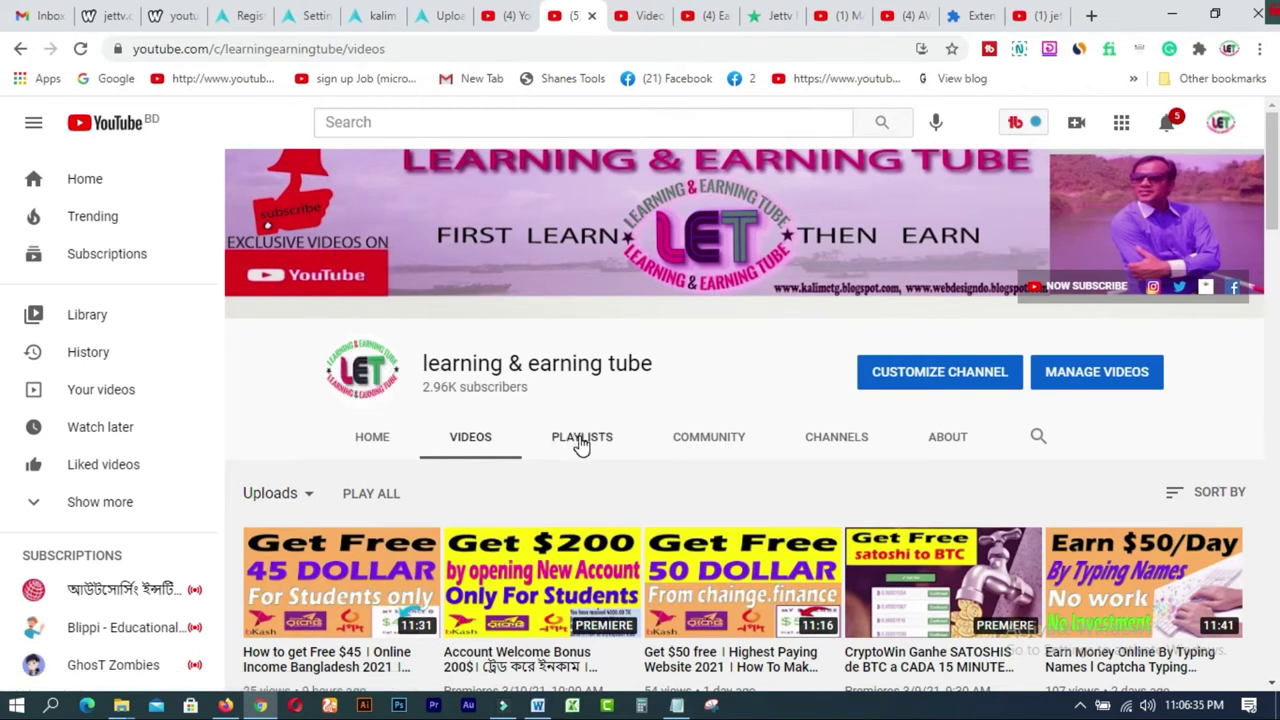
pyautogui.click(375, 20)
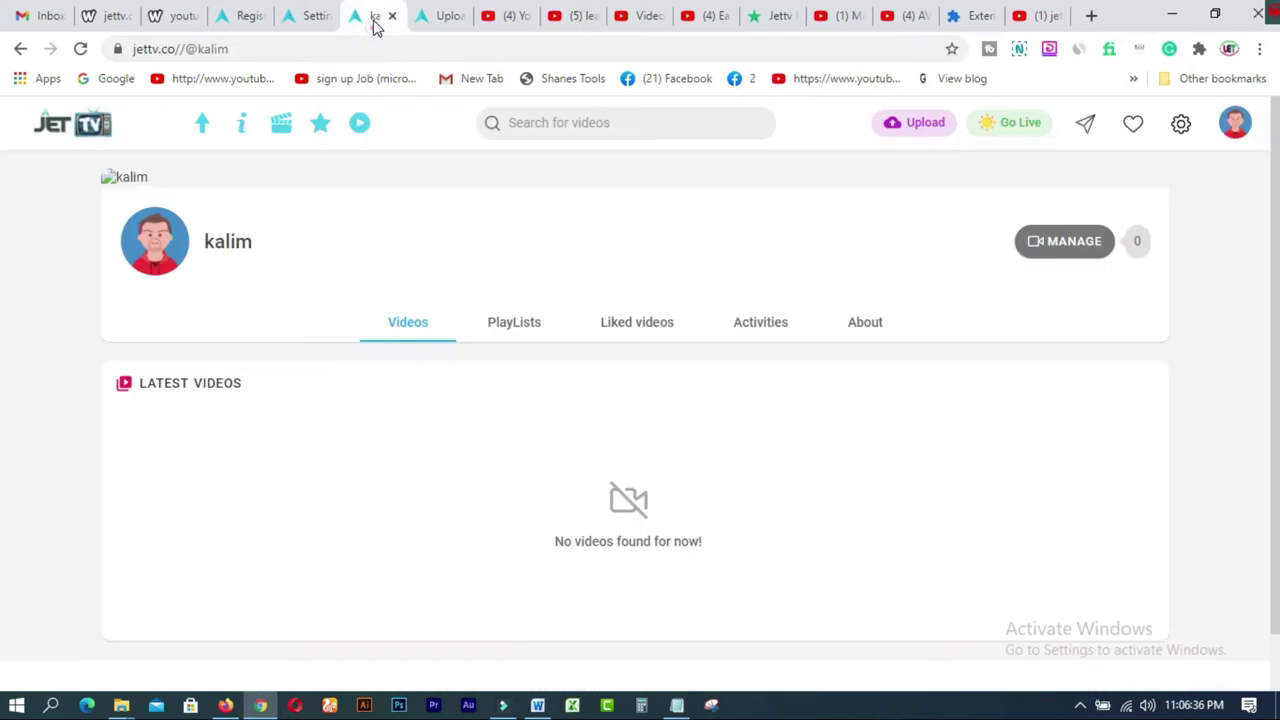
pyautogui.click(313, 22)
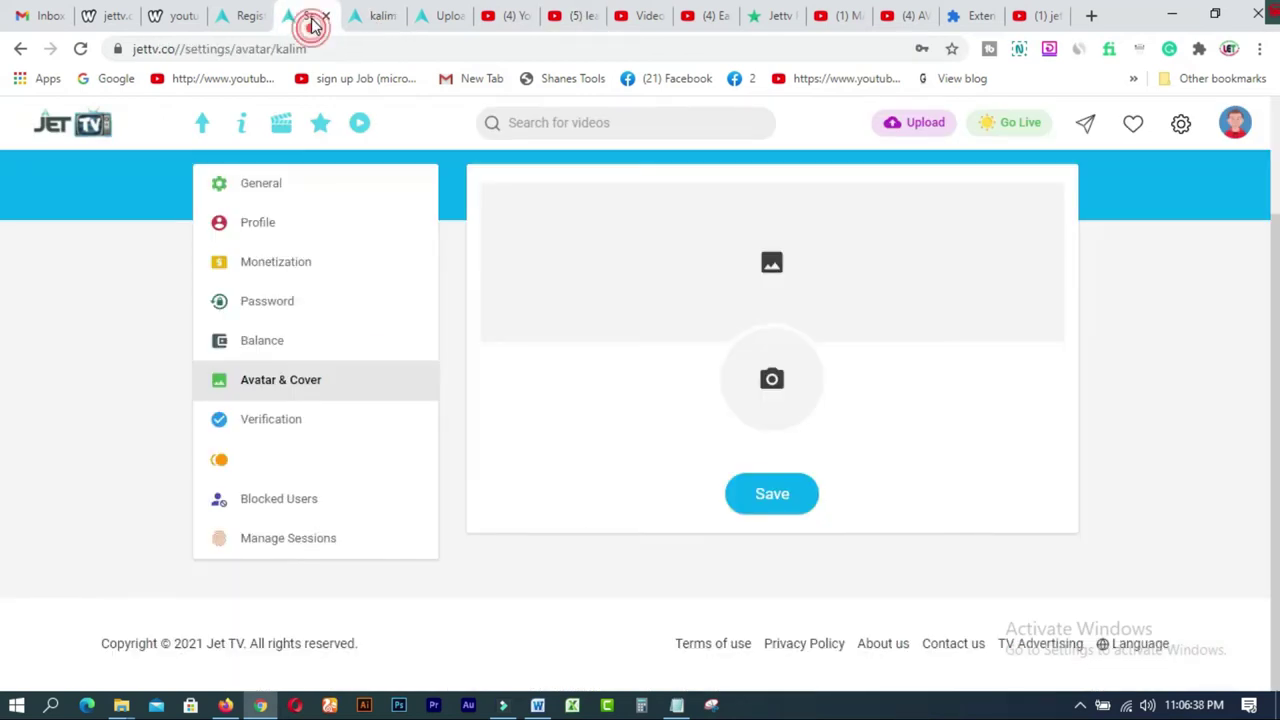
# Open the Verification settings and review the ID upload and verification request form.
pyautogui.click(285, 428)
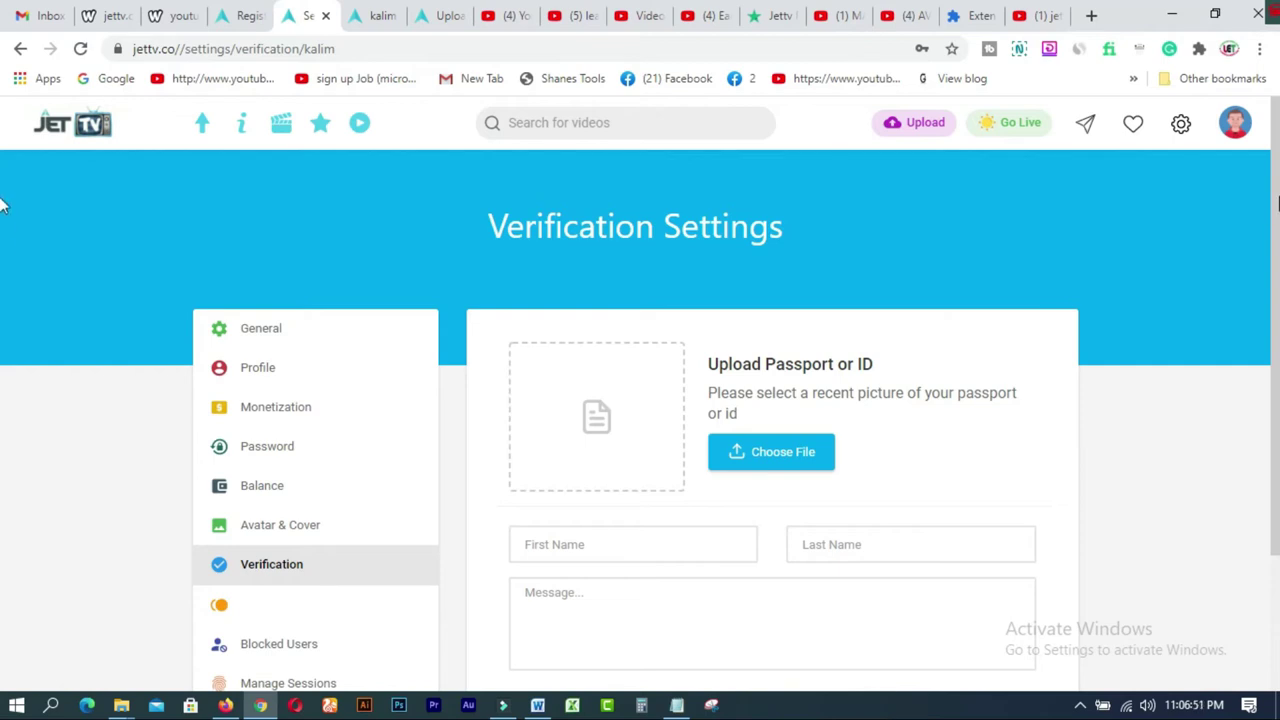
pyautogui.scroll(-2, 3, 205)
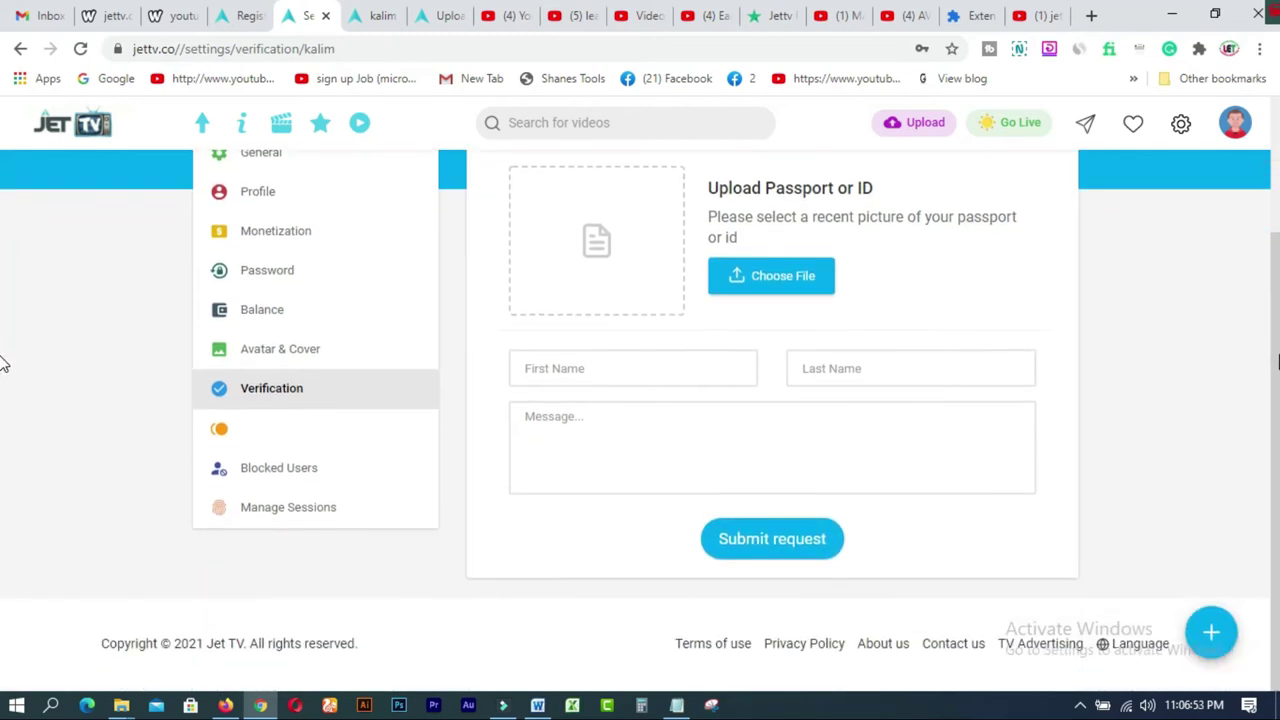
pyautogui.scroll(2, 3, 251)
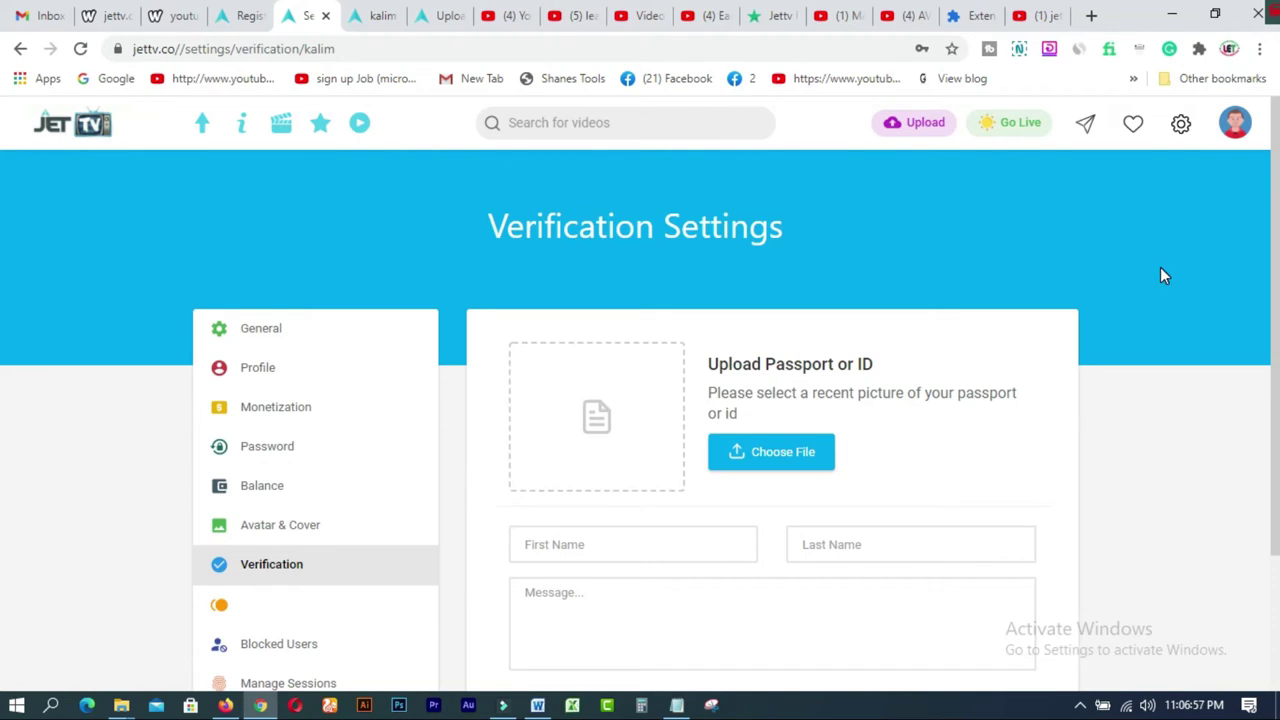
# Try to upload the video file "E.5 freelance online jobs that require no skills & No Experience Needed (2)" to JetTV.
pyautogui.click(921, 134)
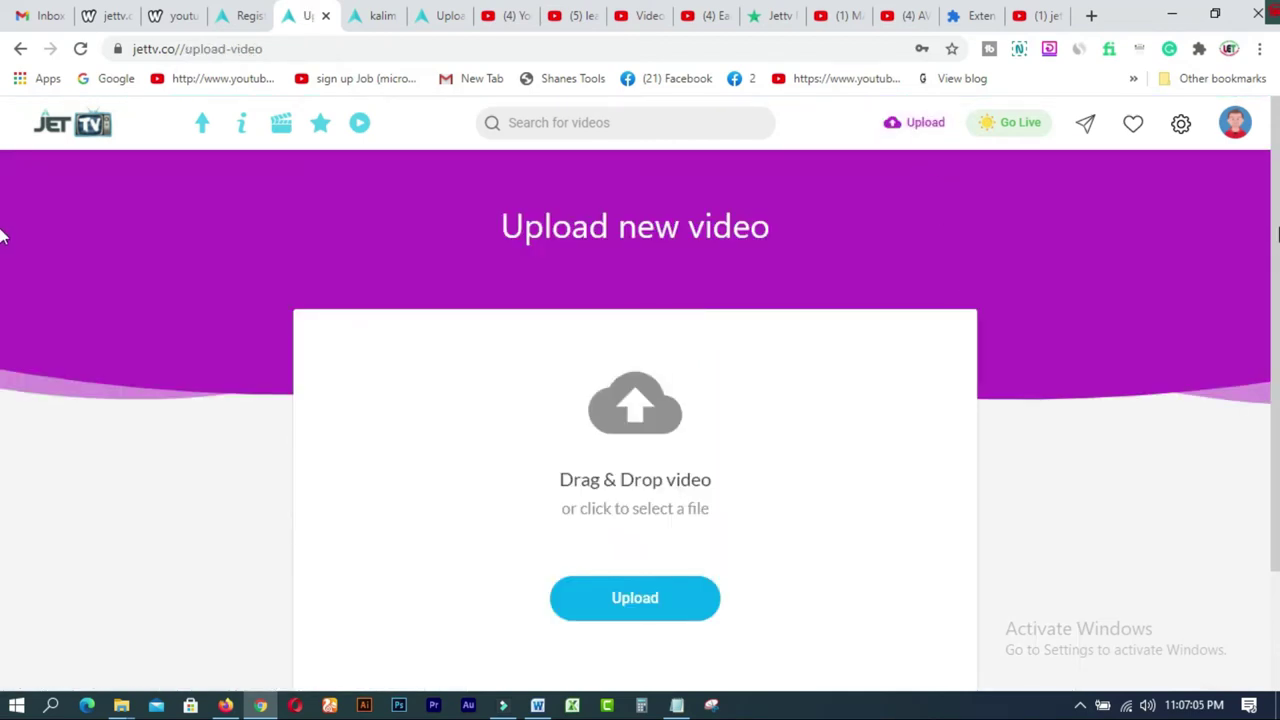
pyautogui.scroll(-2, 640, 400)
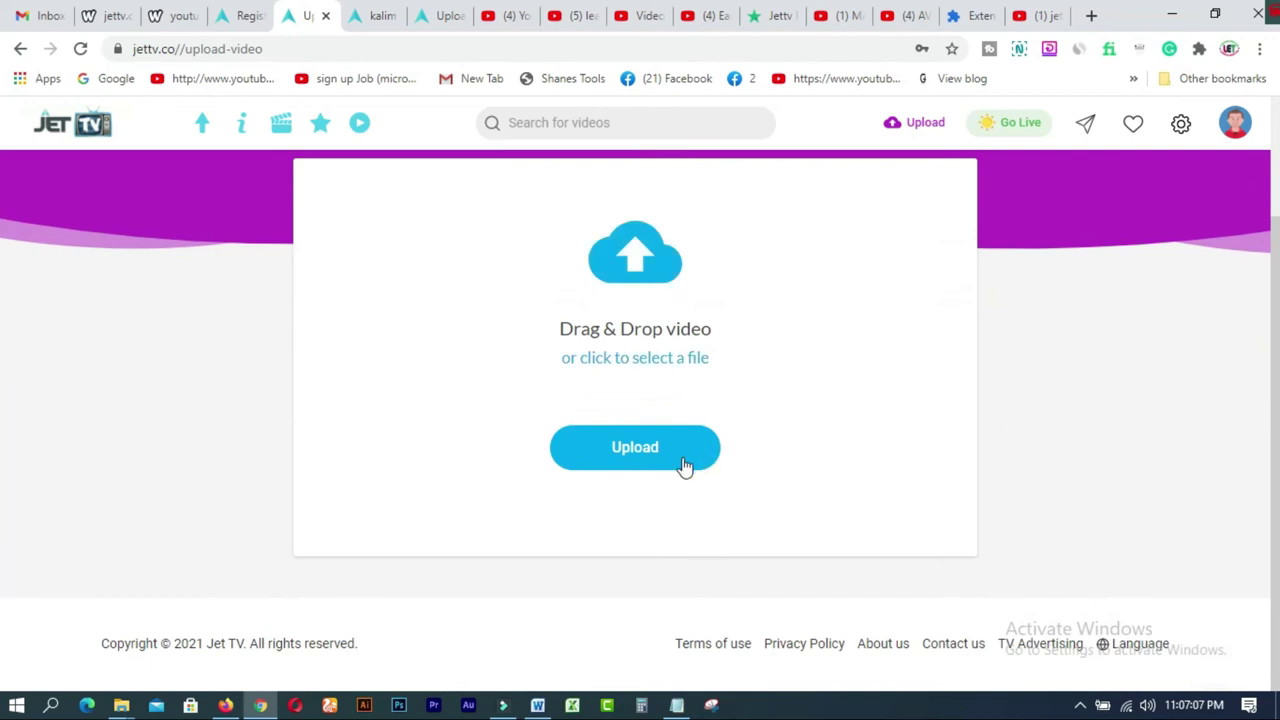
pyautogui.click(631, 449)
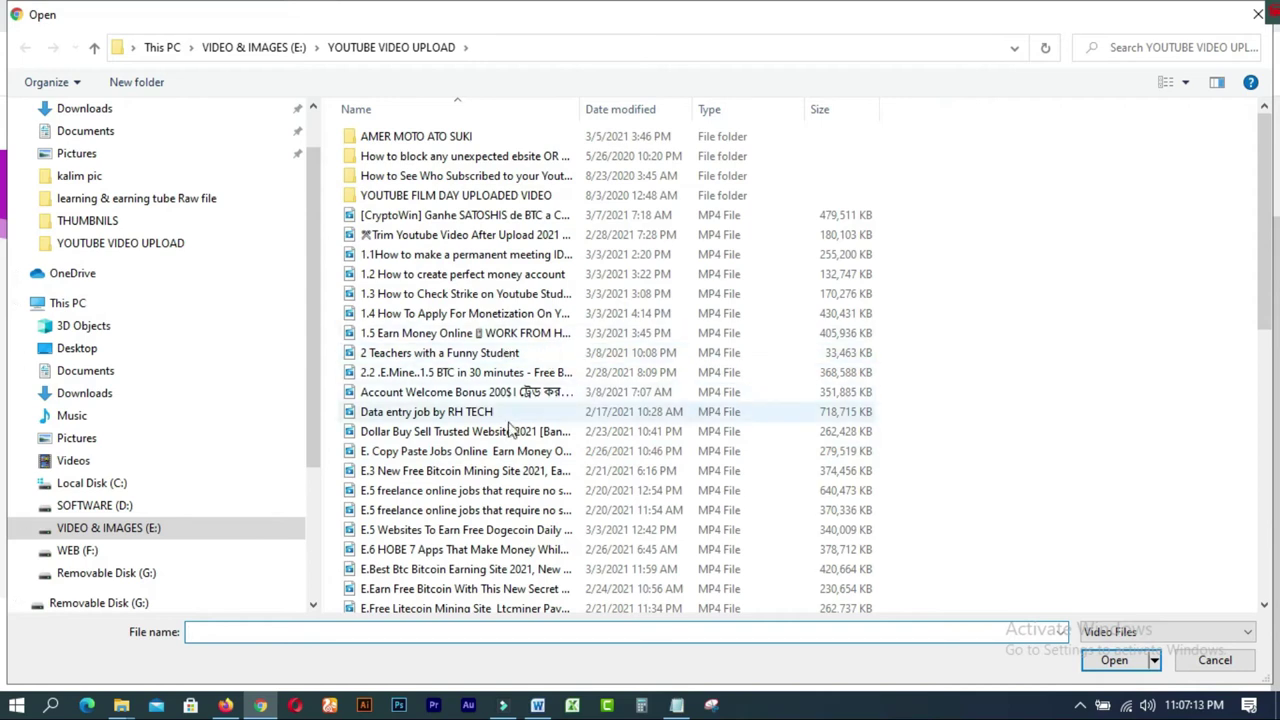
pyautogui.click(473, 490)
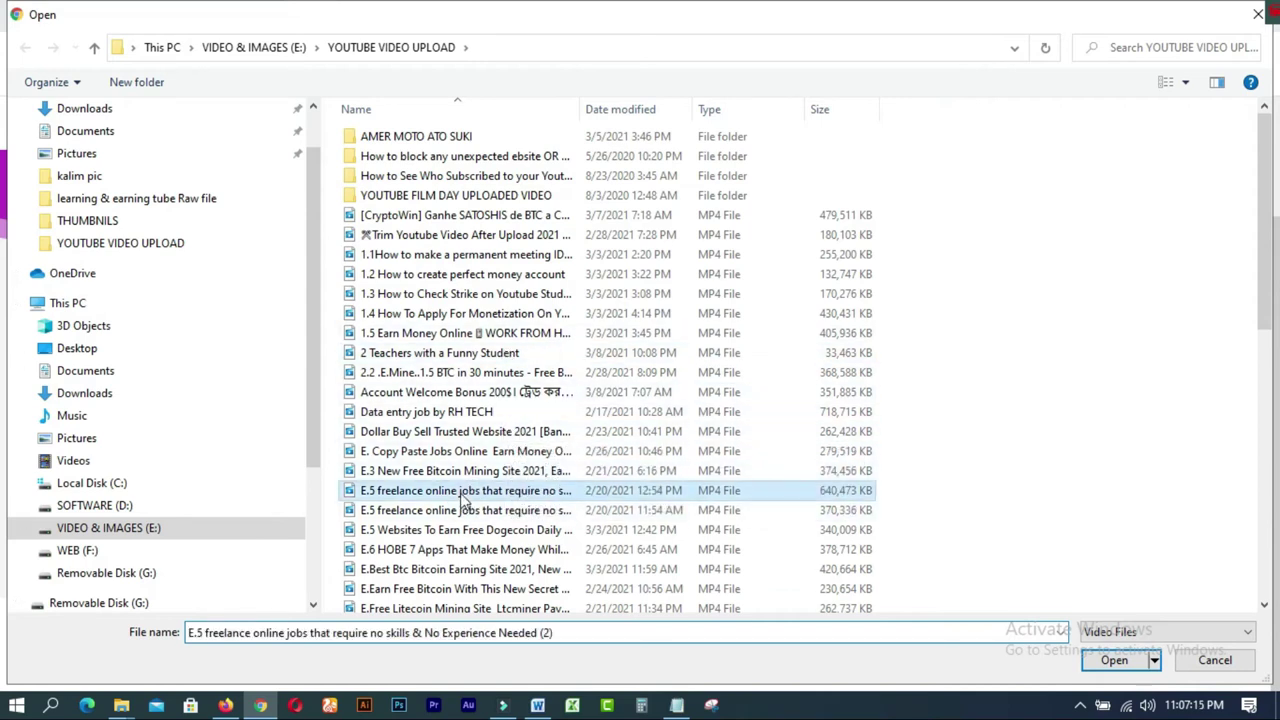
pyautogui.click(1112, 664)
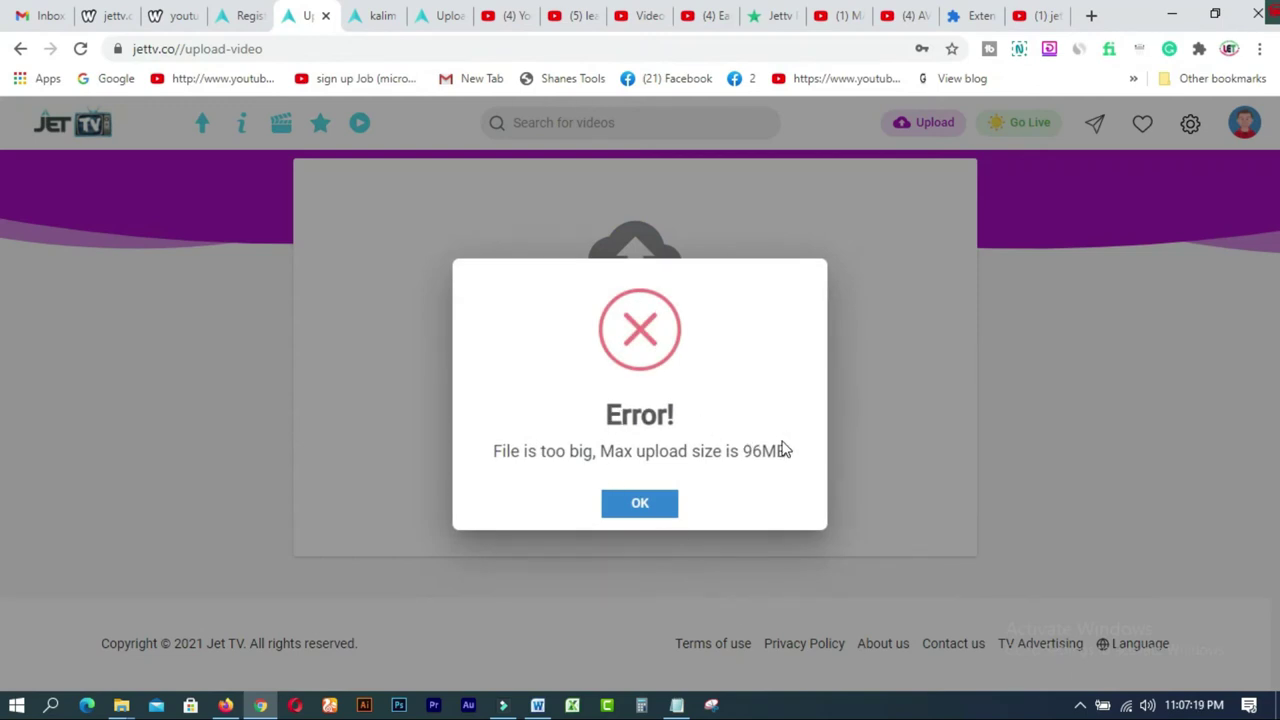
pyautogui.moveTo(745, 452); pyautogui.dragTo(769, 450)
pyautogui.click(620, 510)
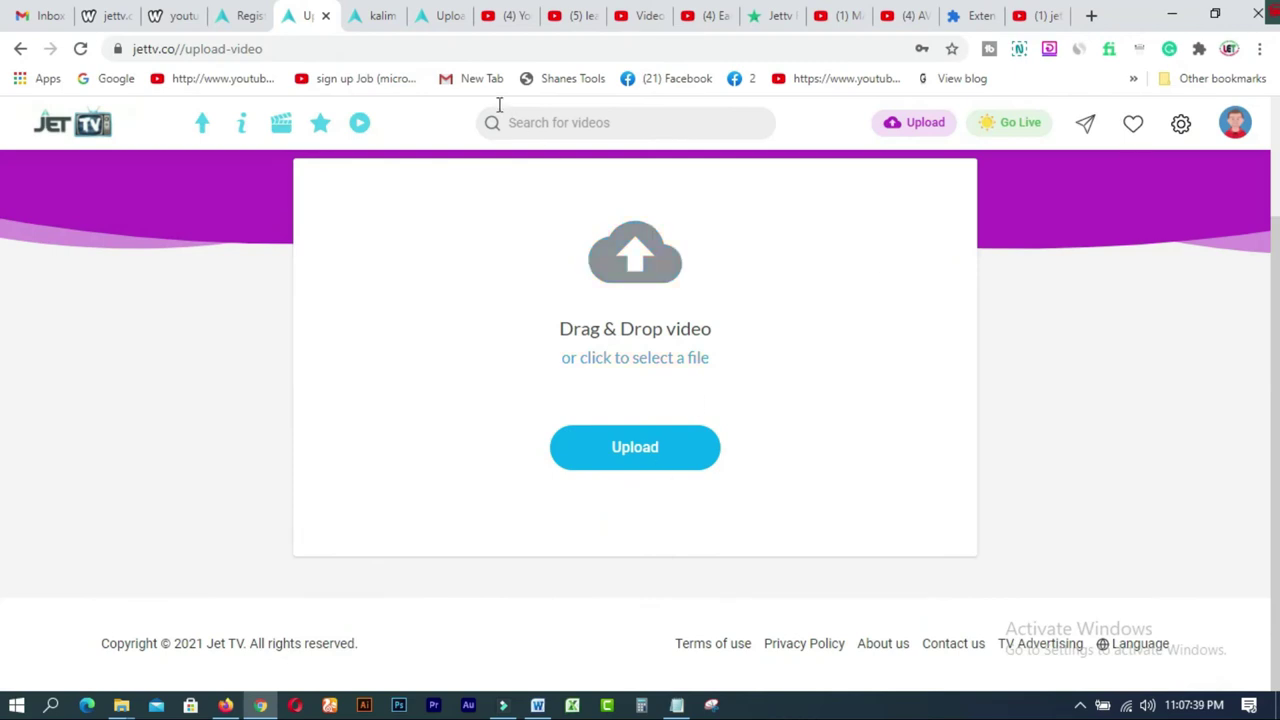
# Switch to the prepared upload form for "2 Teachers with a Funny Student" and review its title, full description and category.
pyautogui.click(380, 24)
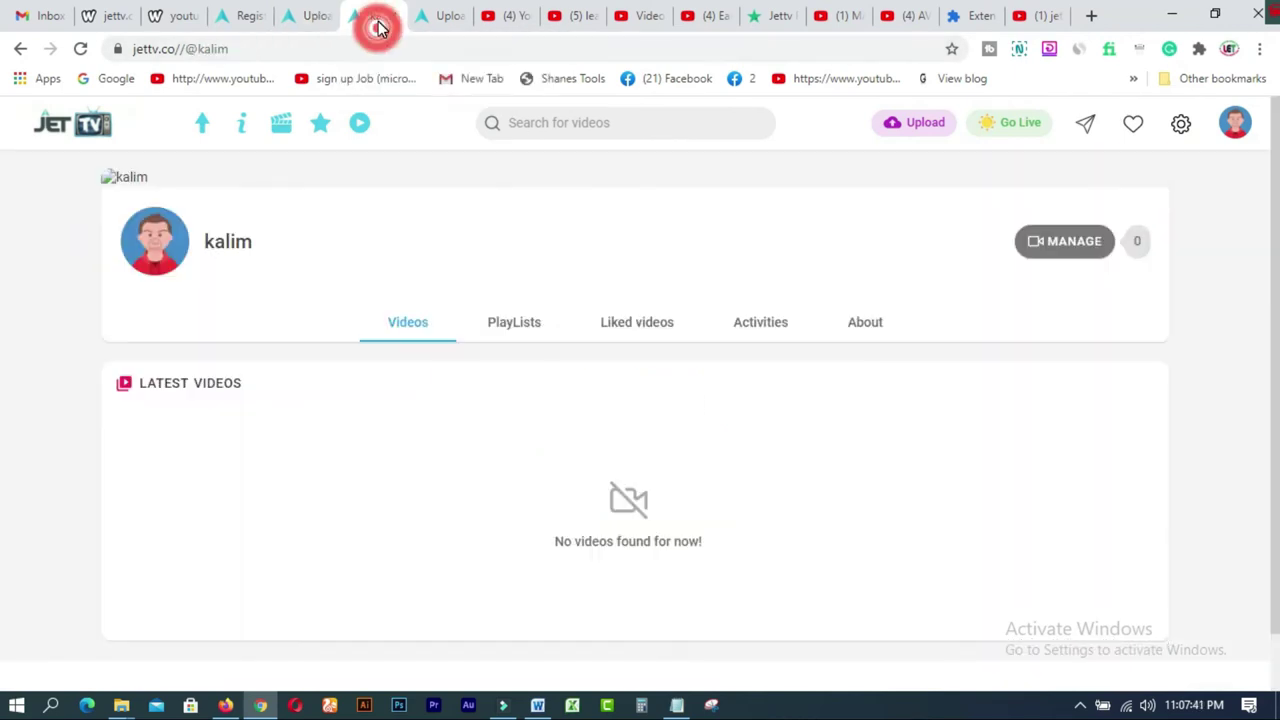
pyautogui.click(438, 18)
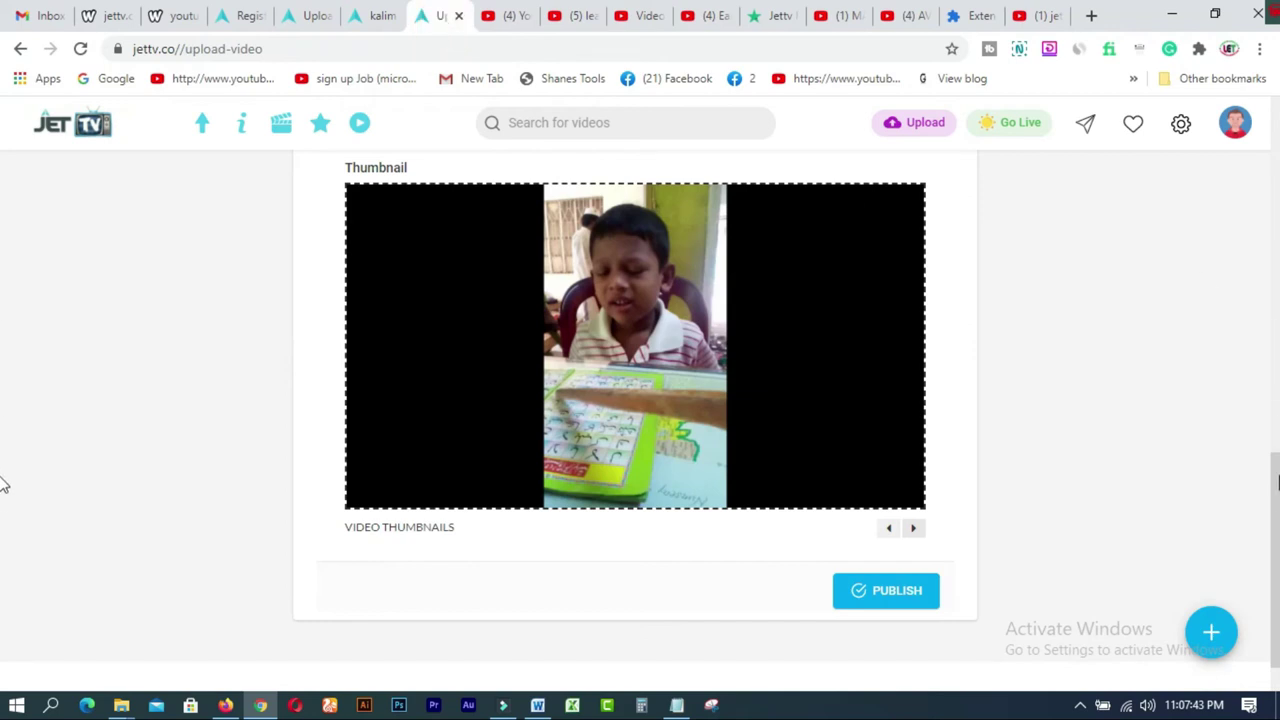
pyautogui.moveTo(1276, 510); pyautogui.dragTo(1273, 241)
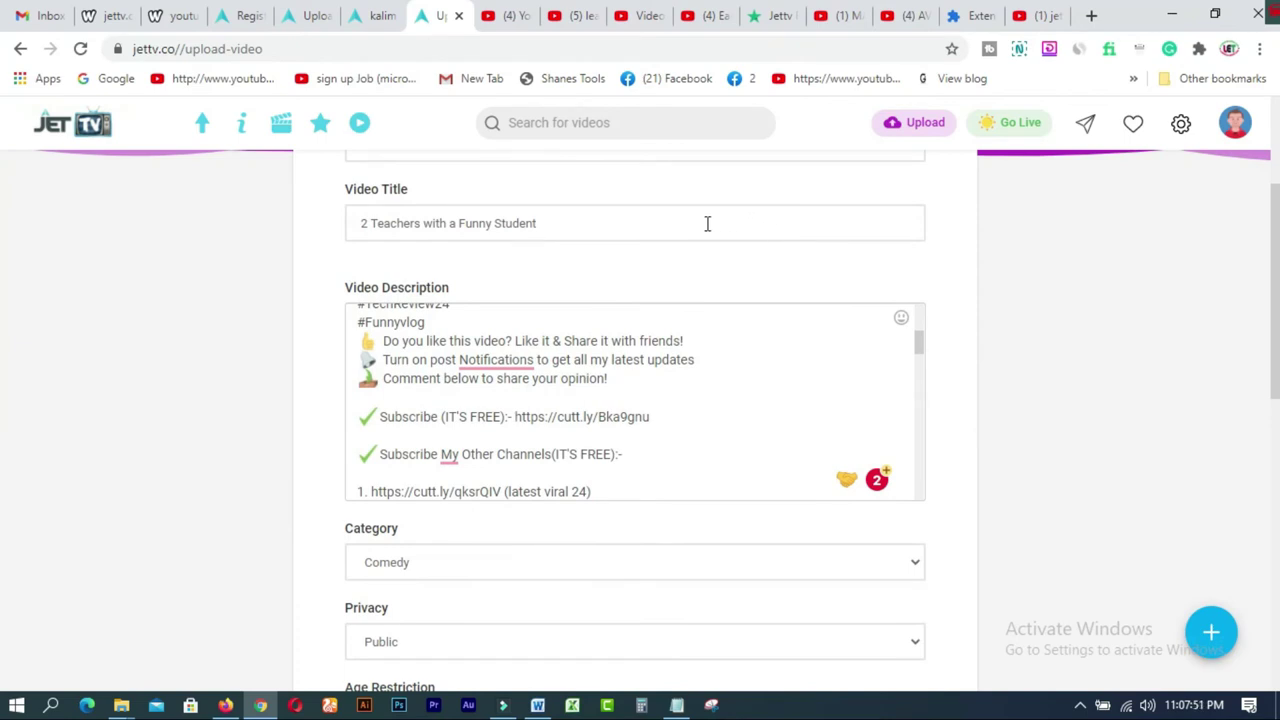
pyautogui.click(722, 344)
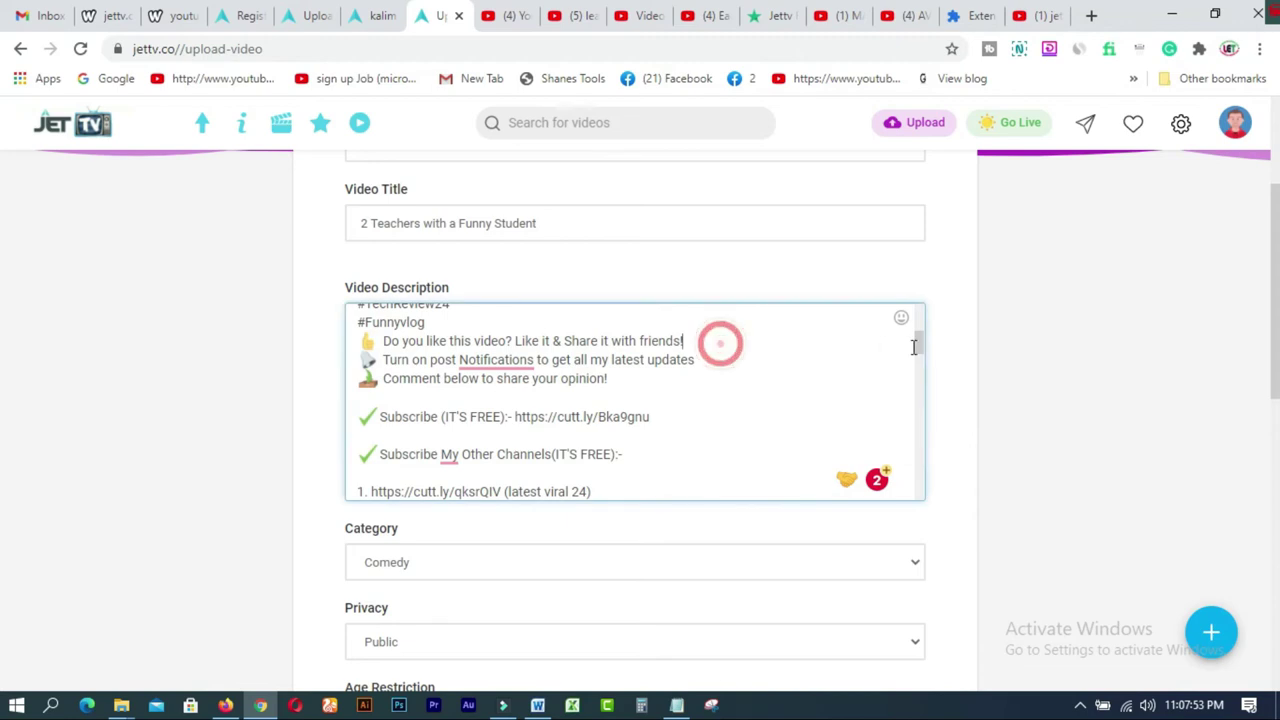
pyautogui.moveTo(917, 342); pyautogui.dragTo(920, 497)
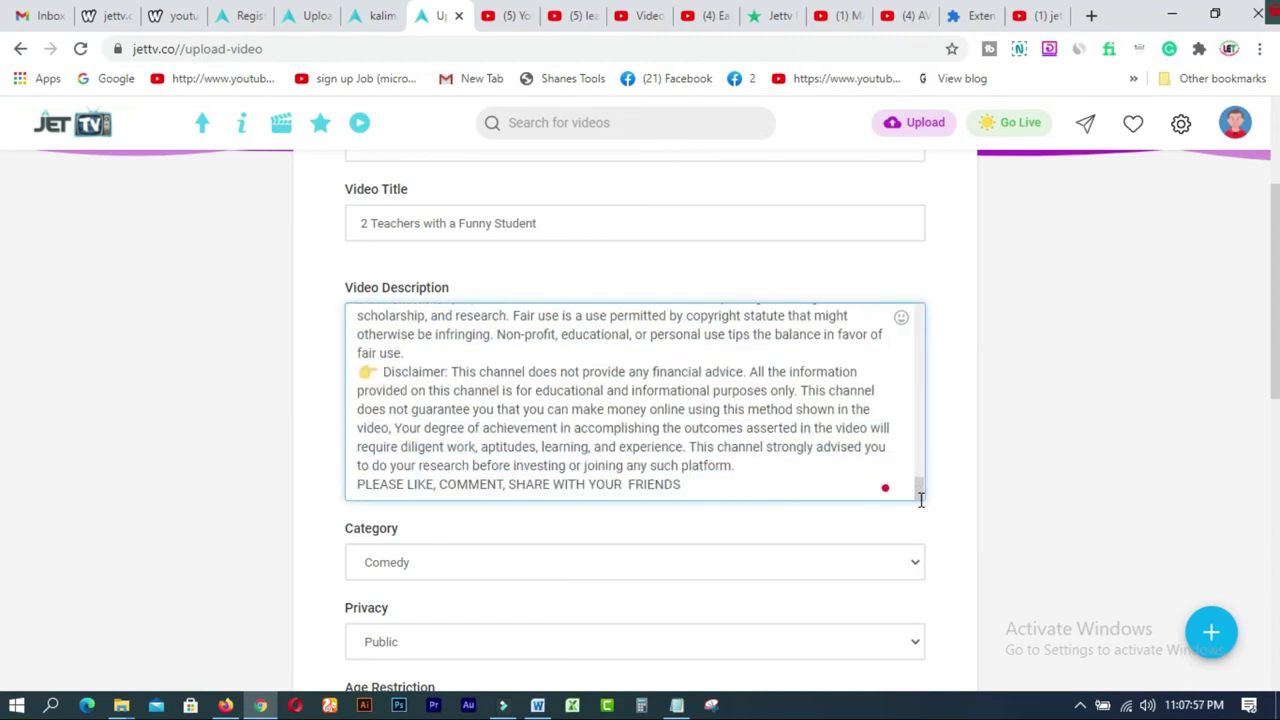
pyautogui.scroll(-3, 1274, 395)
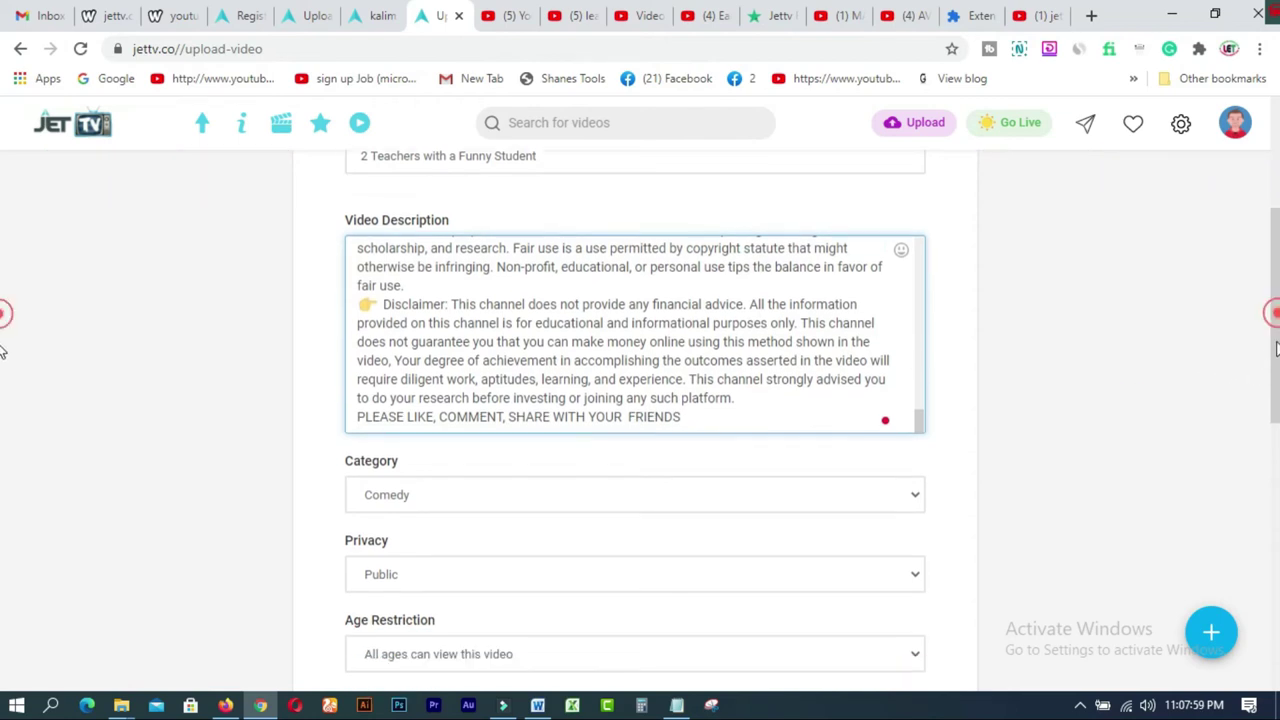
pyautogui.scroll(-1, 1272, 405)
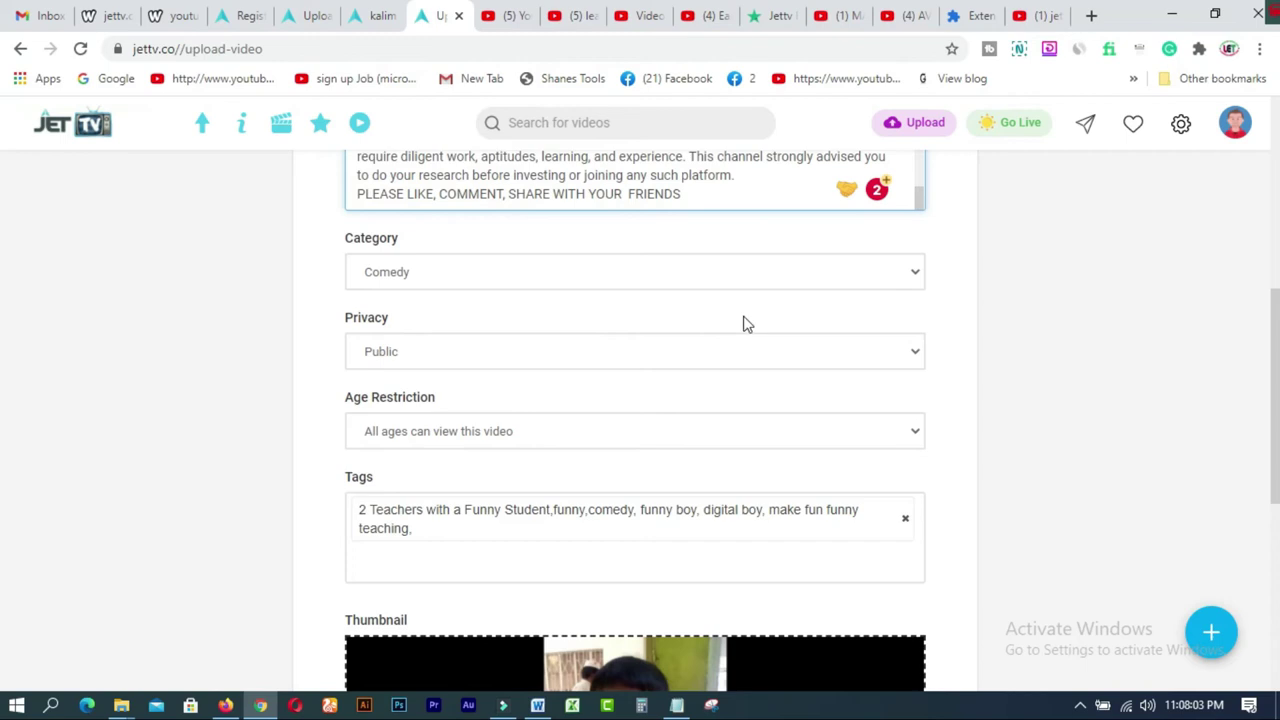
pyautogui.scroll(-1, 595, 285)
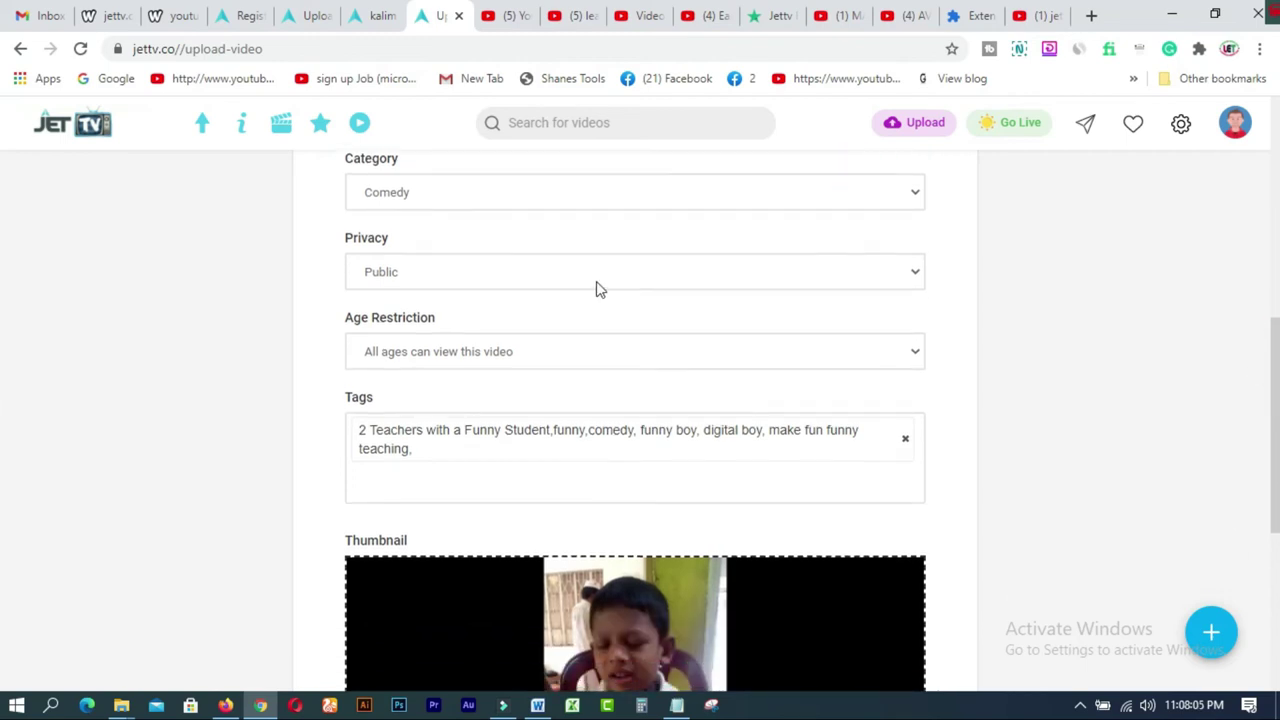
# Check the Privacy options without changing them and choose "All ages can view this video" as the Age Restriction.
pyautogui.click(595, 279)
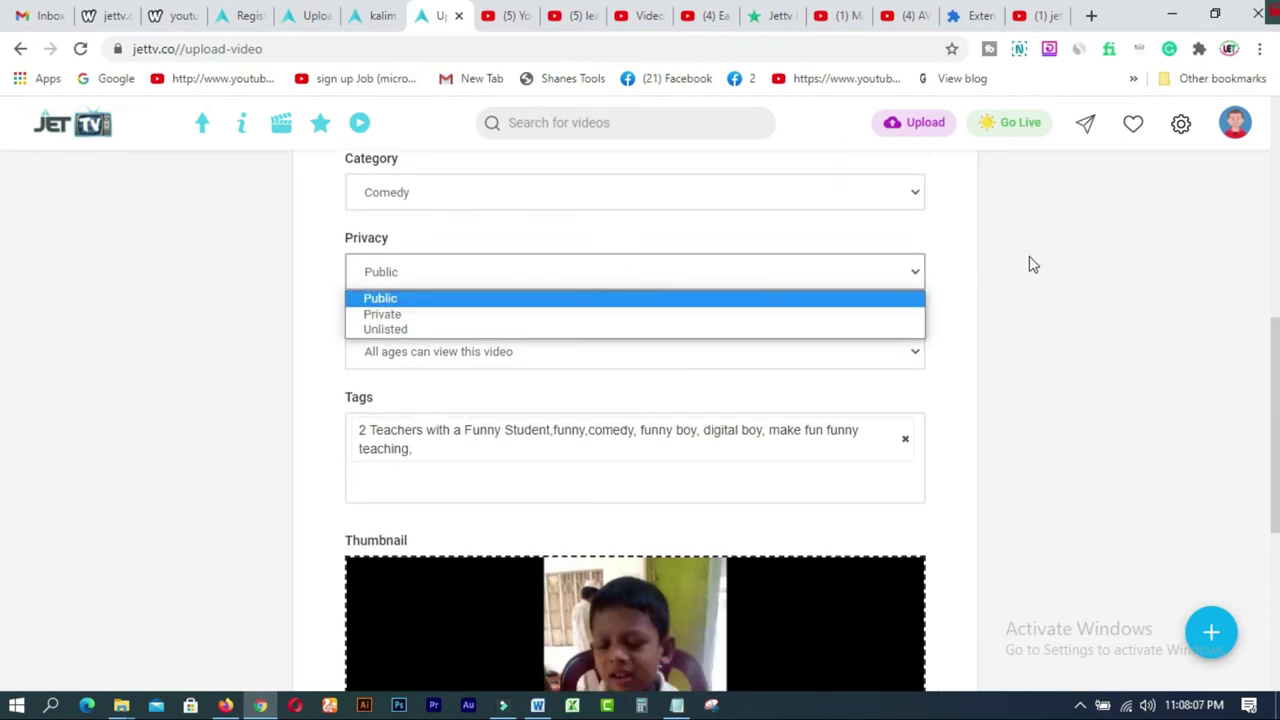
pyautogui.click(1078, 256)
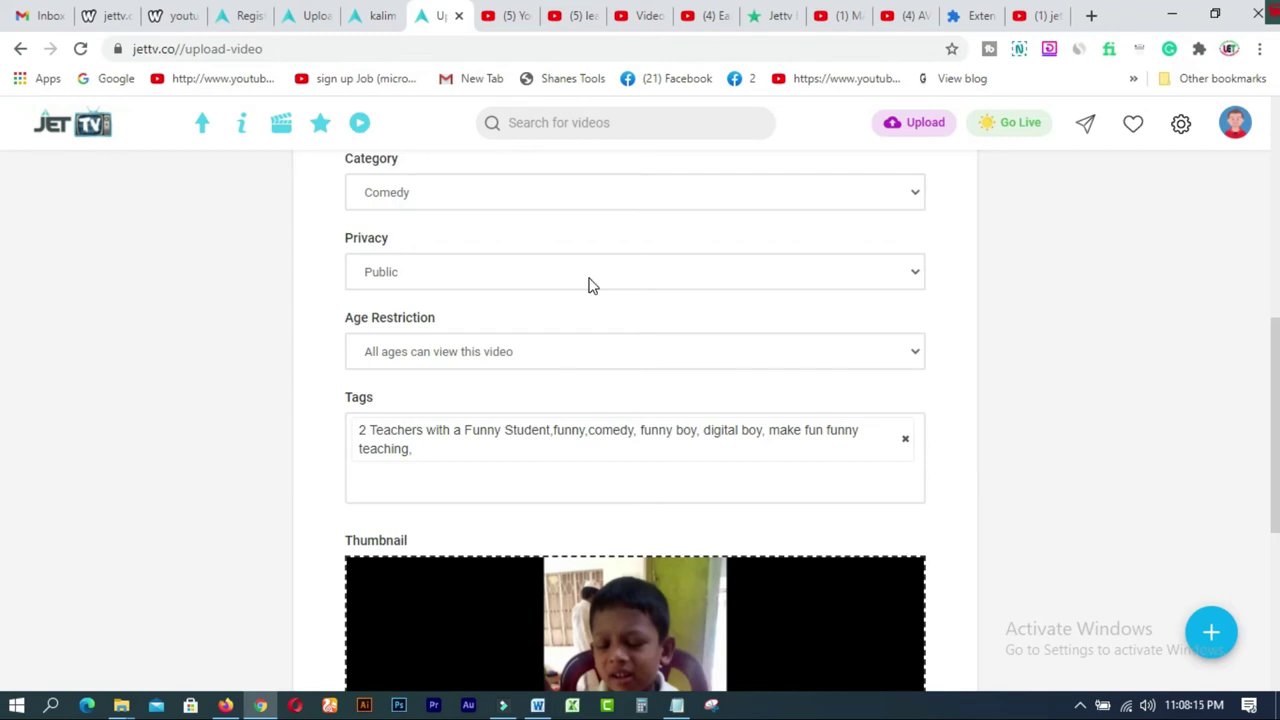
pyautogui.click(610, 358)
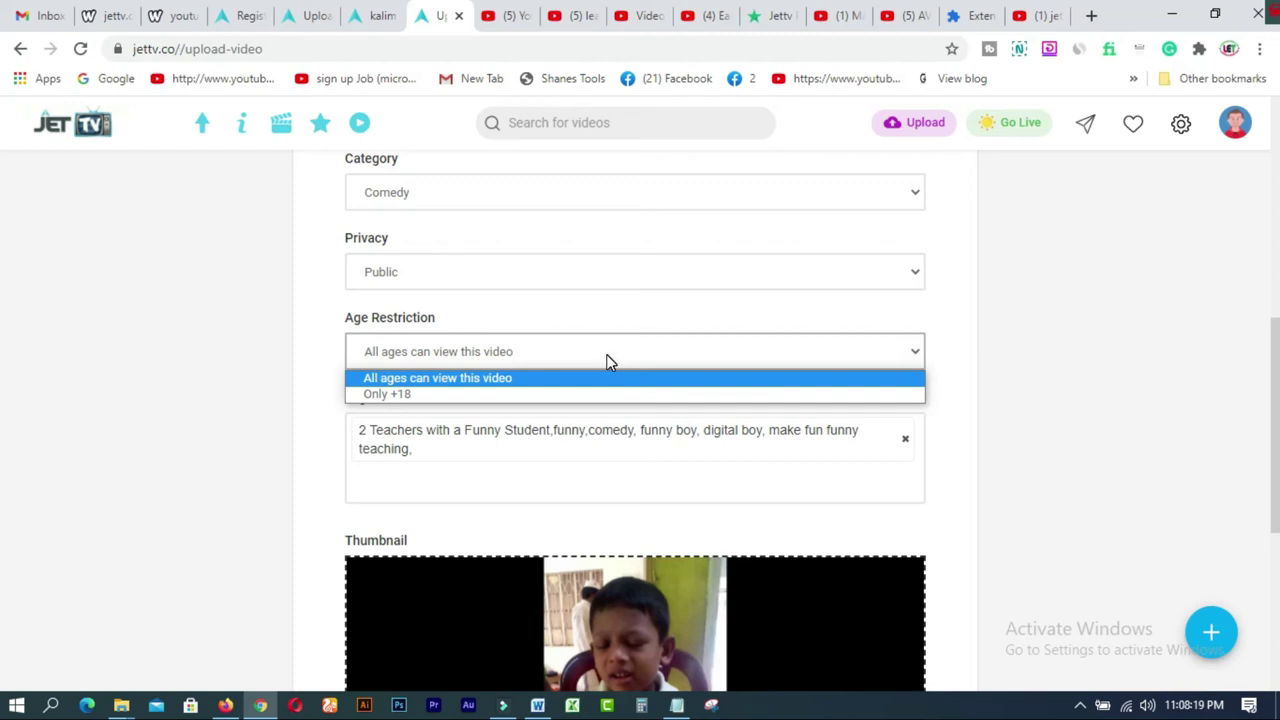
pyautogui.click(560, 380)
# Review the tags and thumbnail of the prepared upload, then publish the video.
pyautogui.moveTo(1274, 350); pyautogui.dragTo(1274, 390)
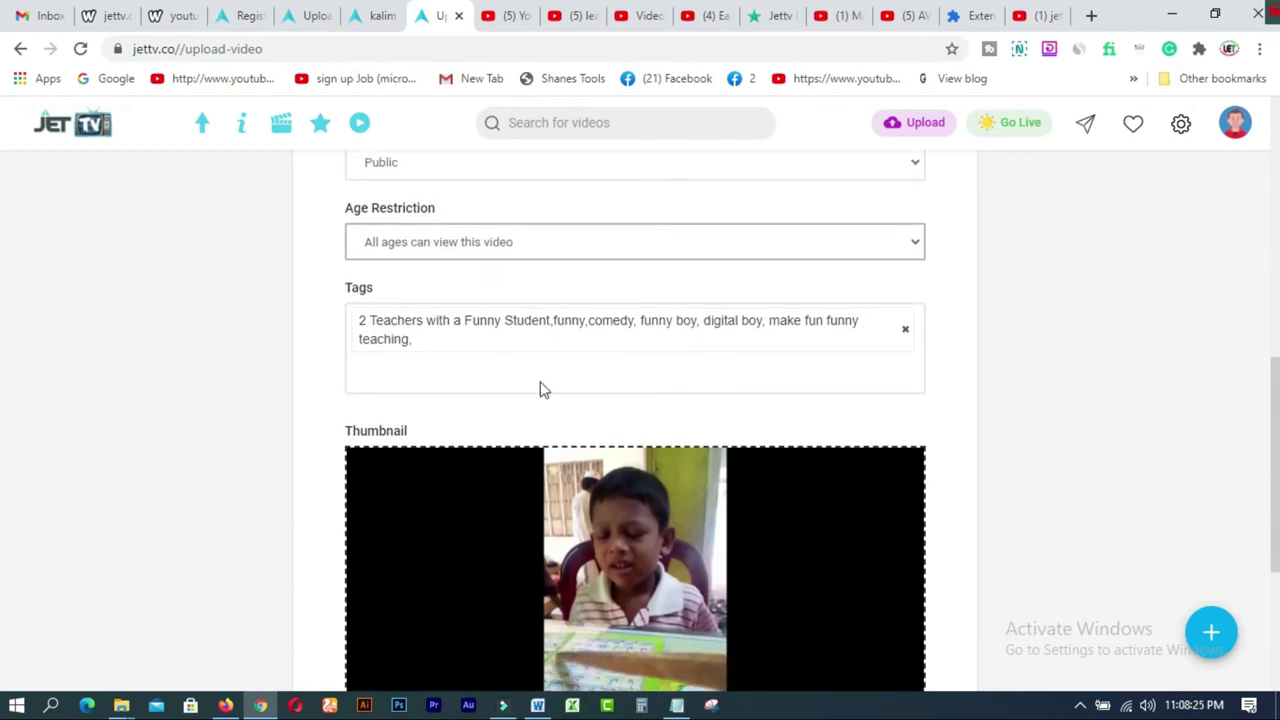
pyautogui.moveTo(1275, 375); pyautogui.dragTo(1276, 470)
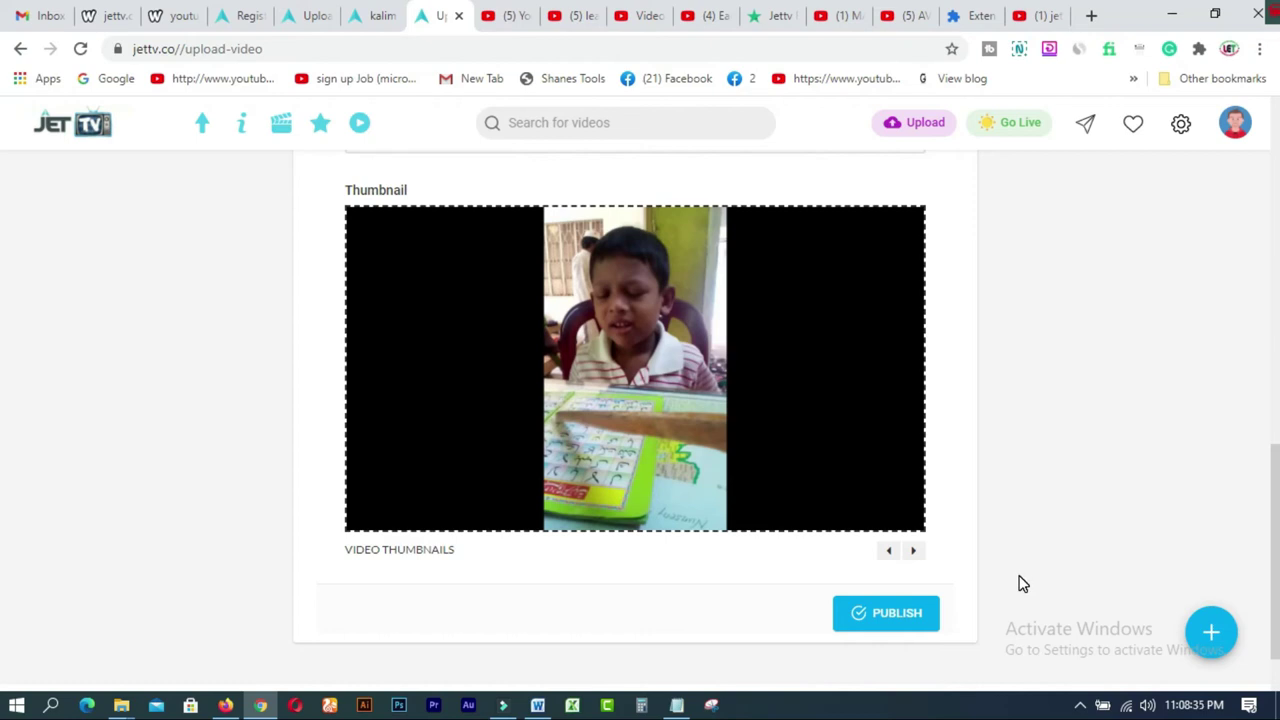
pyautogui.click(891, 614)
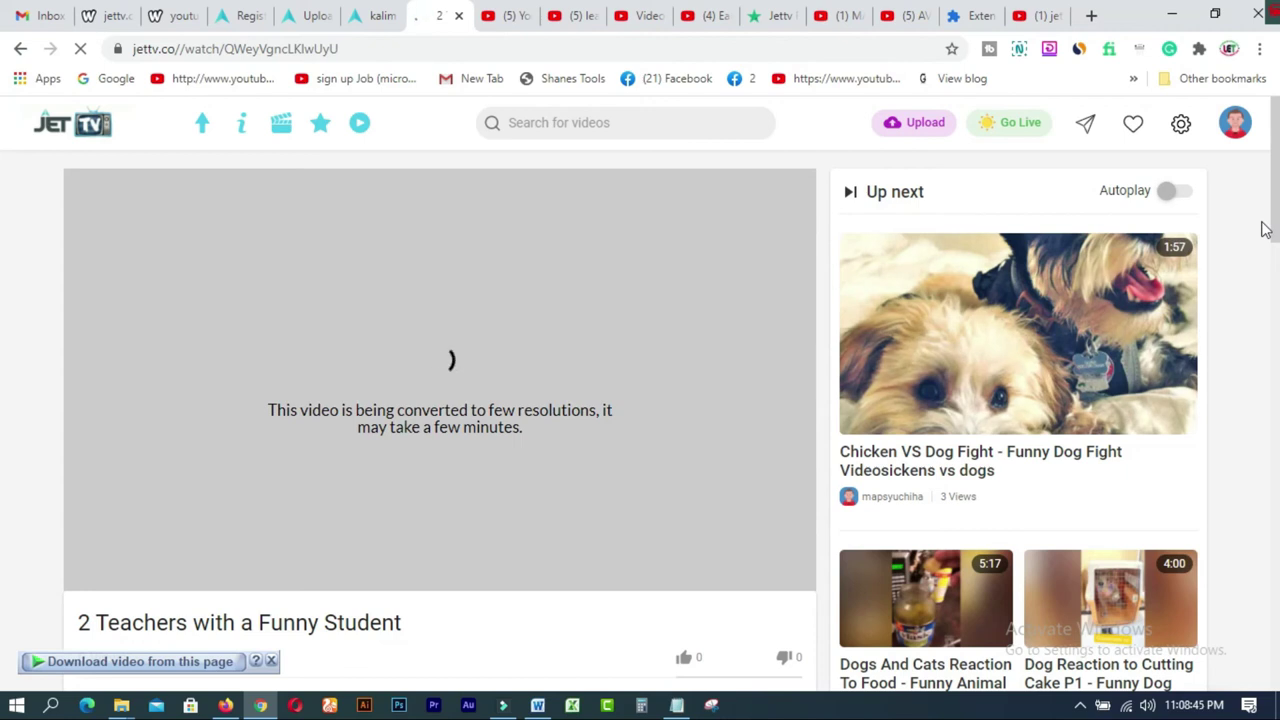
# Examine the published video's watch page, including the player area, sharing and editing options, and description.
pyautogui.scroll(-2, 3, 160)
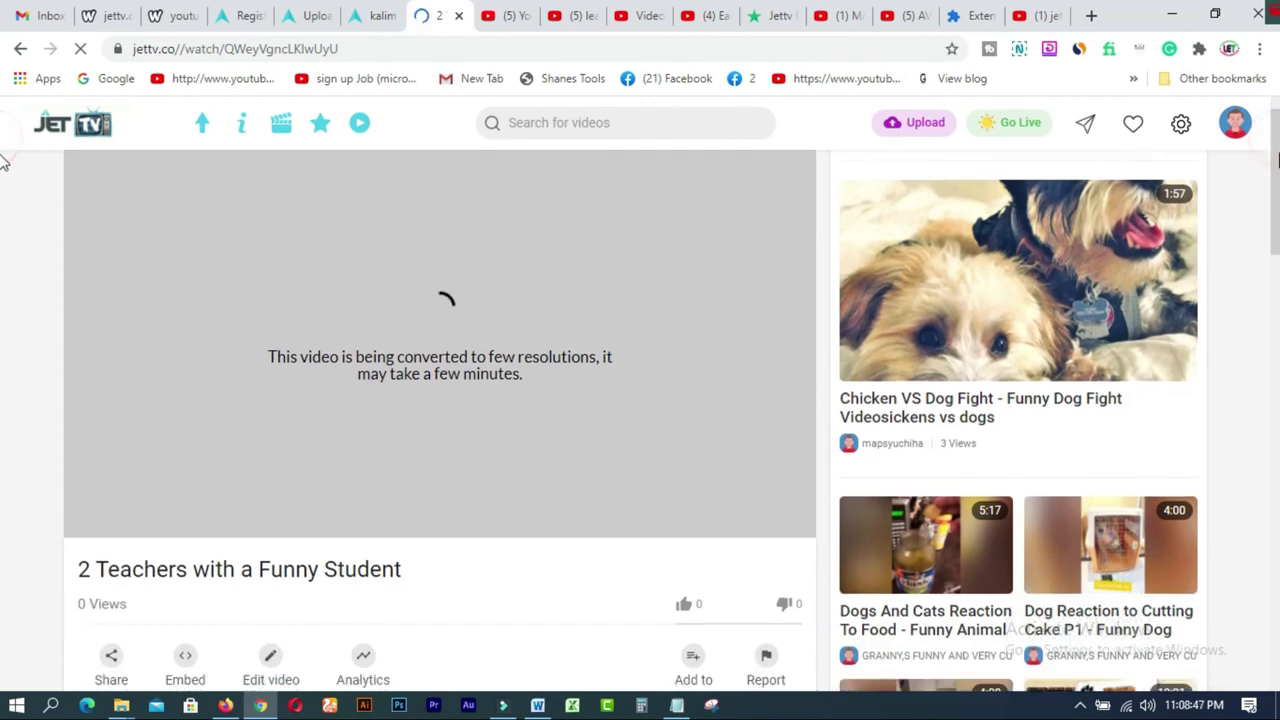
pyautogui.scroll(-3, 3, 160)
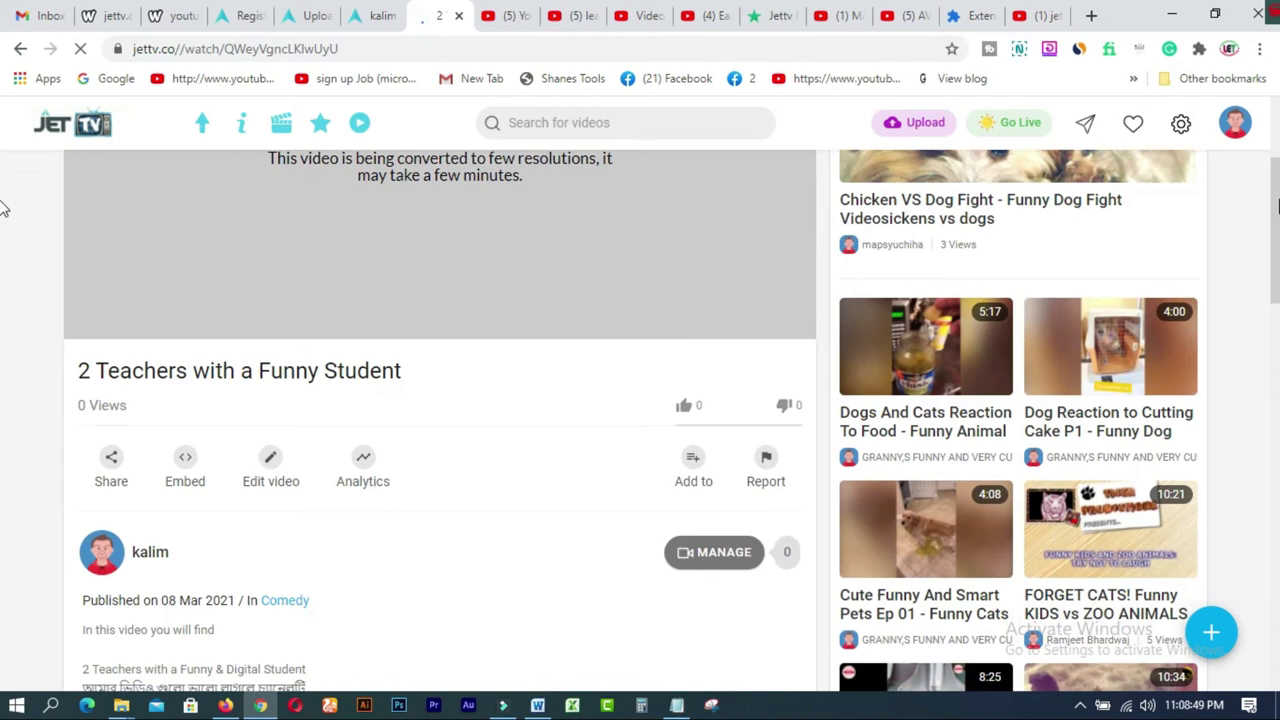
pyautogui.scroll(2, 4, 190)
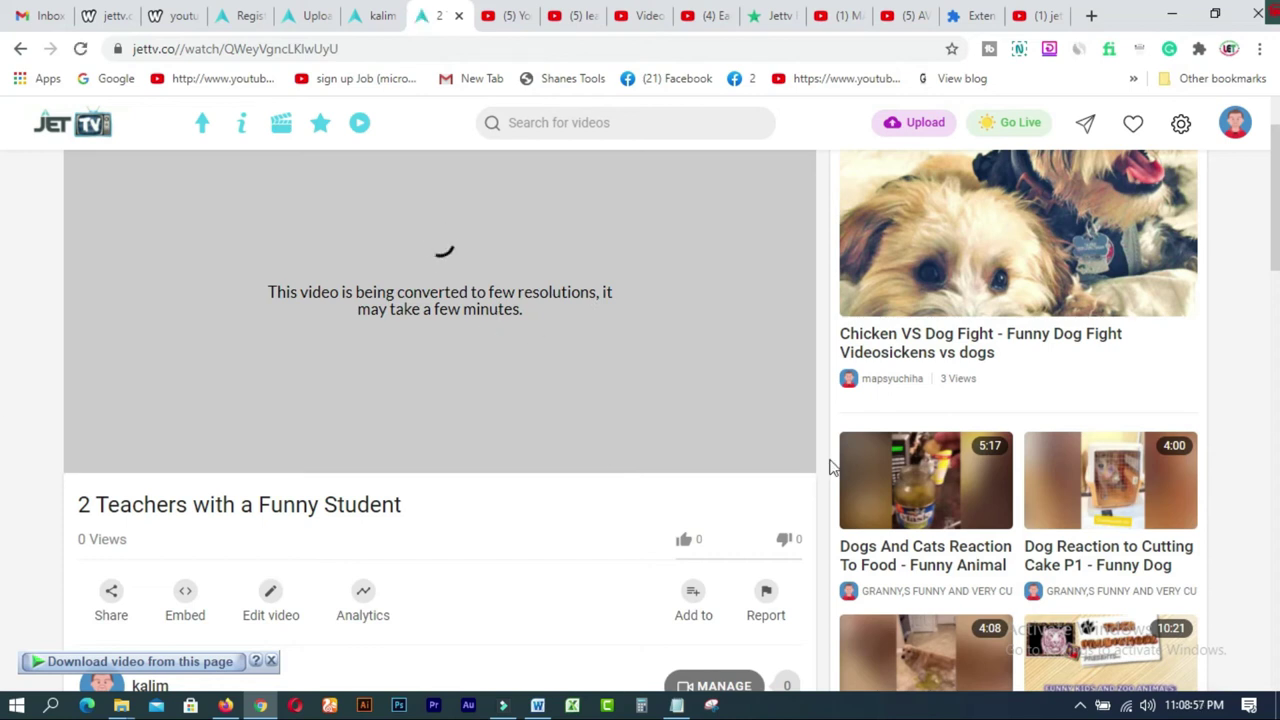
pyautogui.moveTo(1276, 182); pyautogui.dragTo(1249, 167)
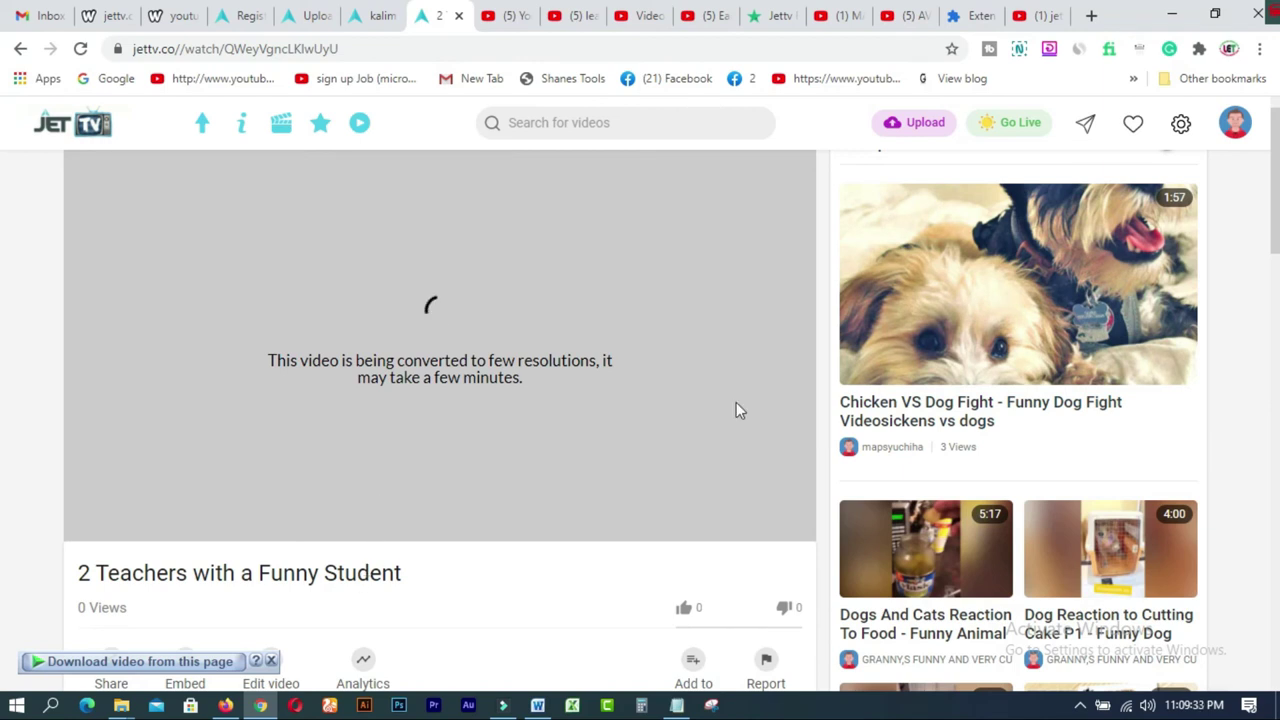
pyautogui.scroll(-1, 1275, 150)
pyautogui.moveTo(1275, 150); pyautogui.dragTo(1278, 200)
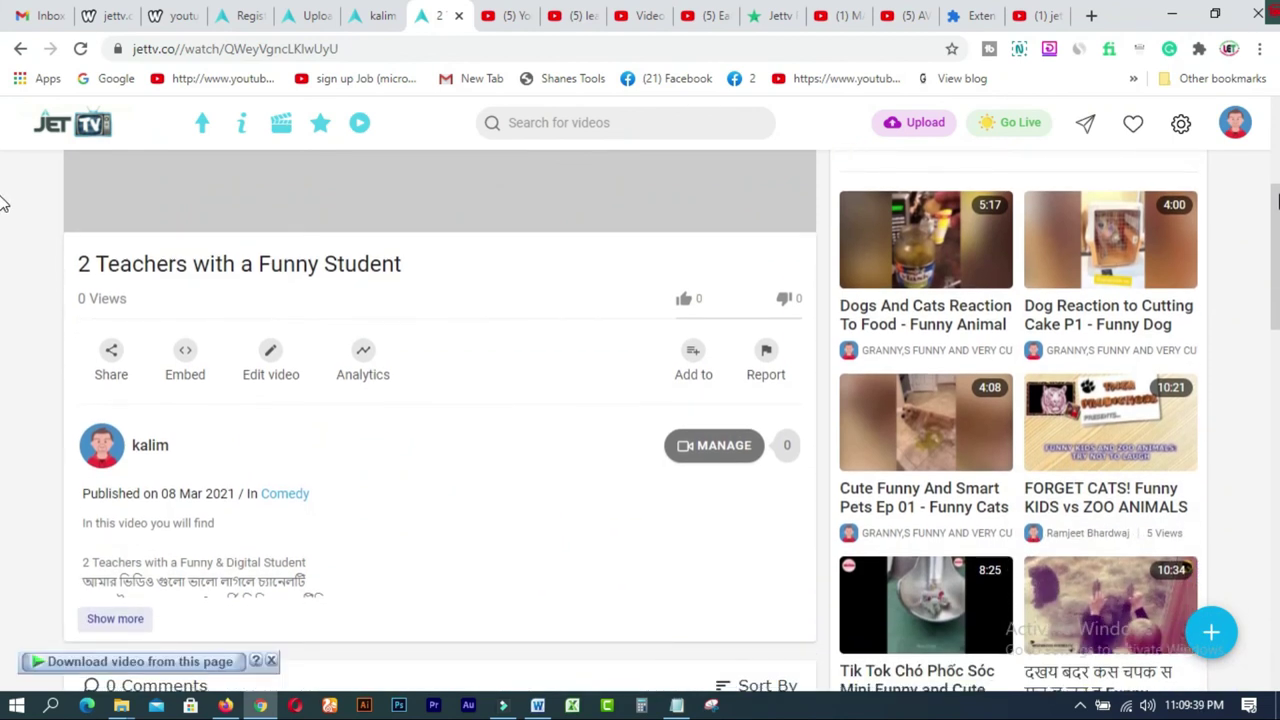
# Refresh the watch page and inspect the video player and the options below it.
pyautogui.press('F5')
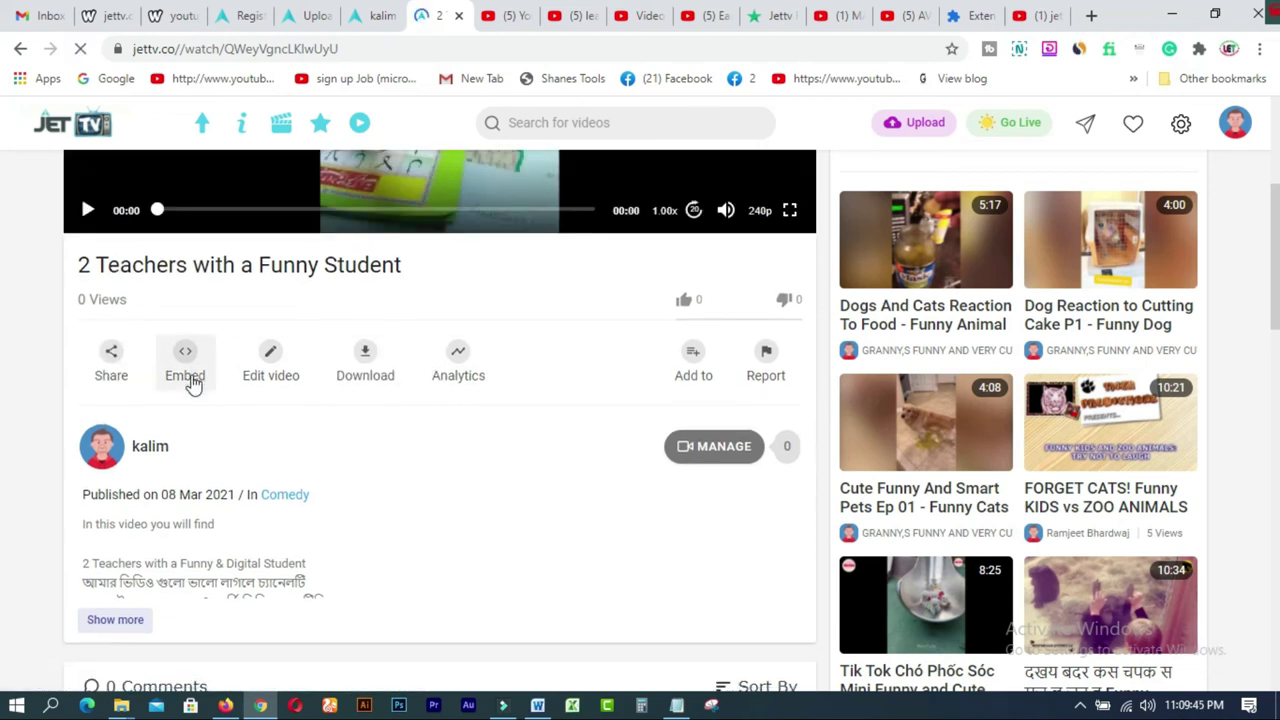
pyautogui.scroll(4, 5, 280)
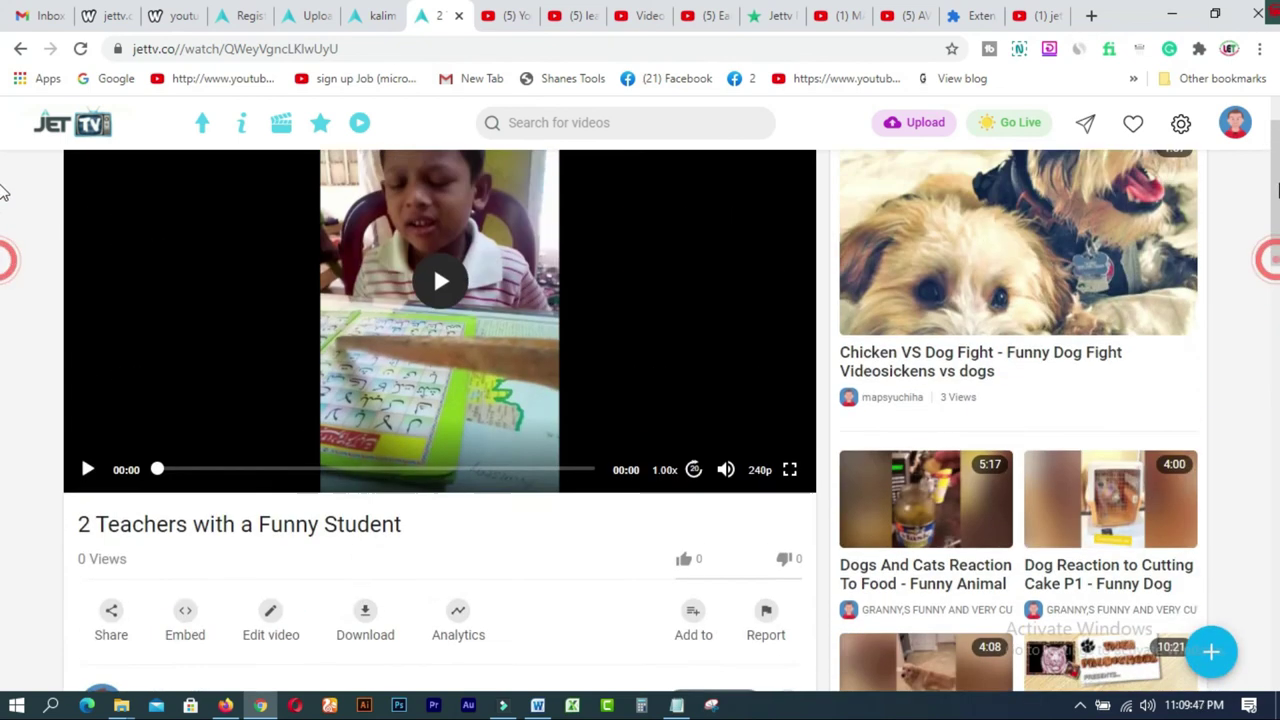
pyautogui.scroll(-2, 3, 190)
pyautogui.scroll(1, 3, 200)
pyautogui.scroll(-1, 3, 215)
pyautogui.moveTo(523, 289)
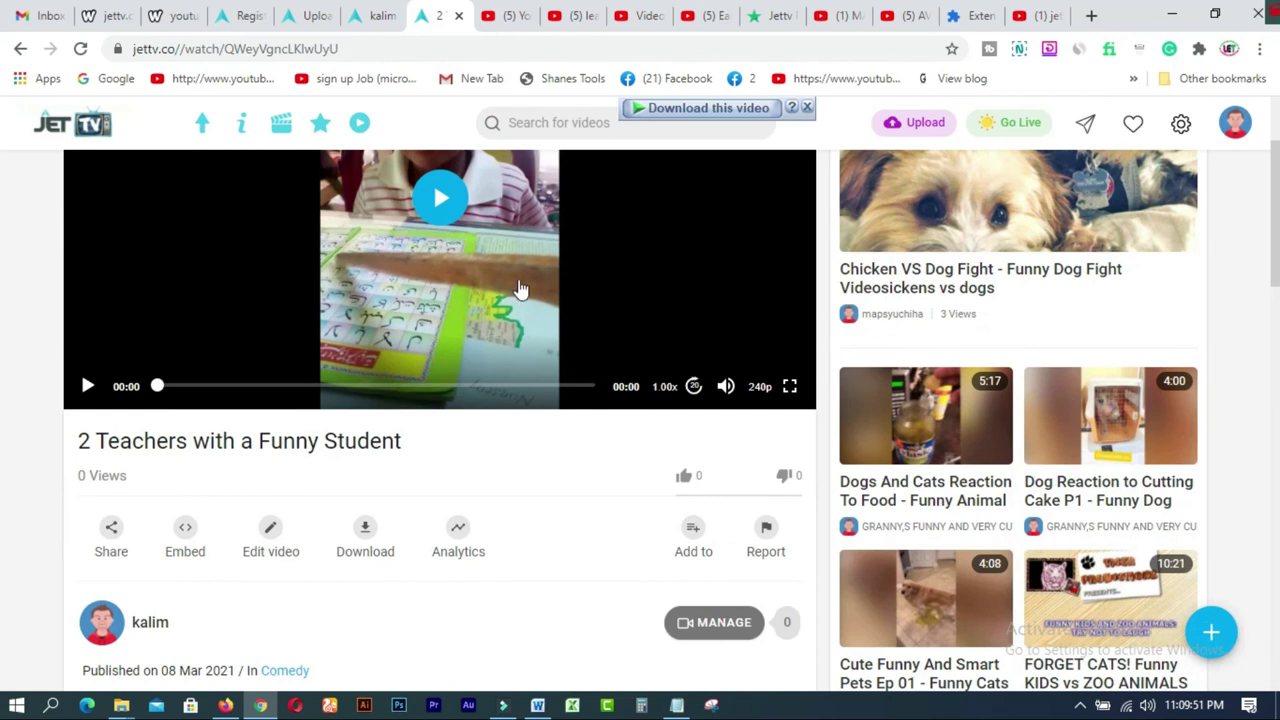
# Reload the video's address and review its view count, publishing details and comments section.
pyautogui.rightClick(460, 295)
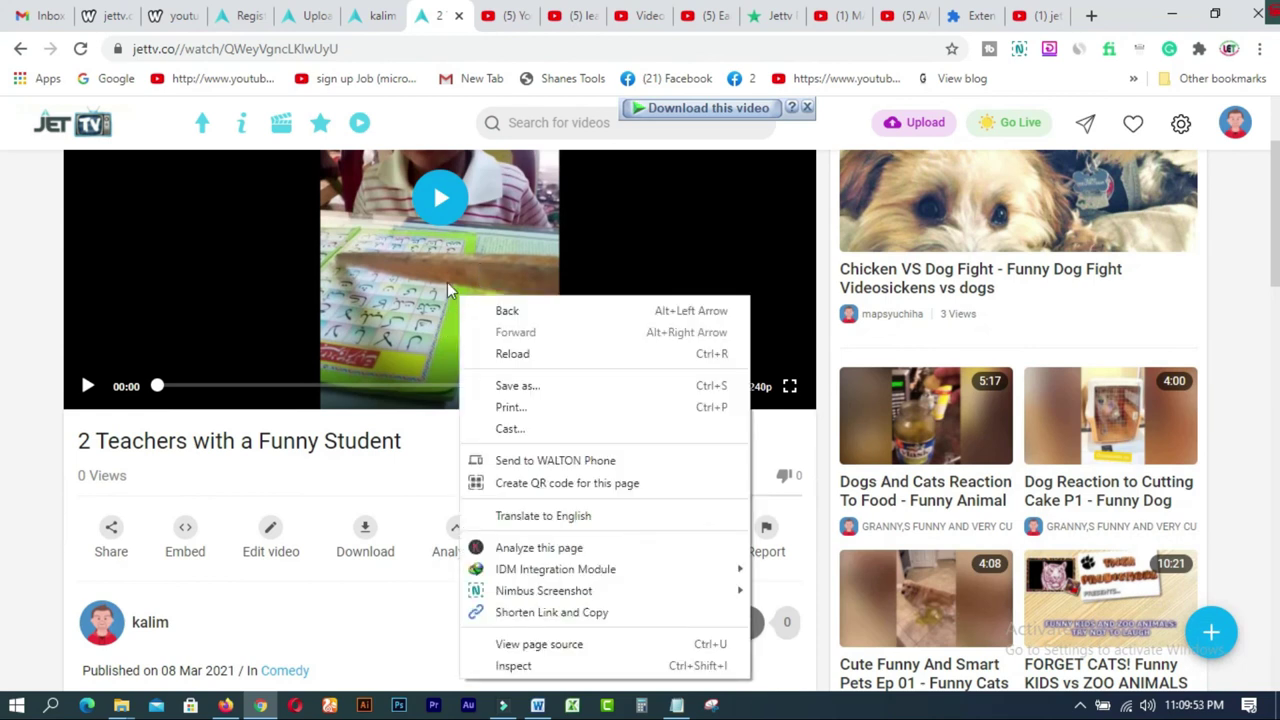
pyautogui.click(370, 50)
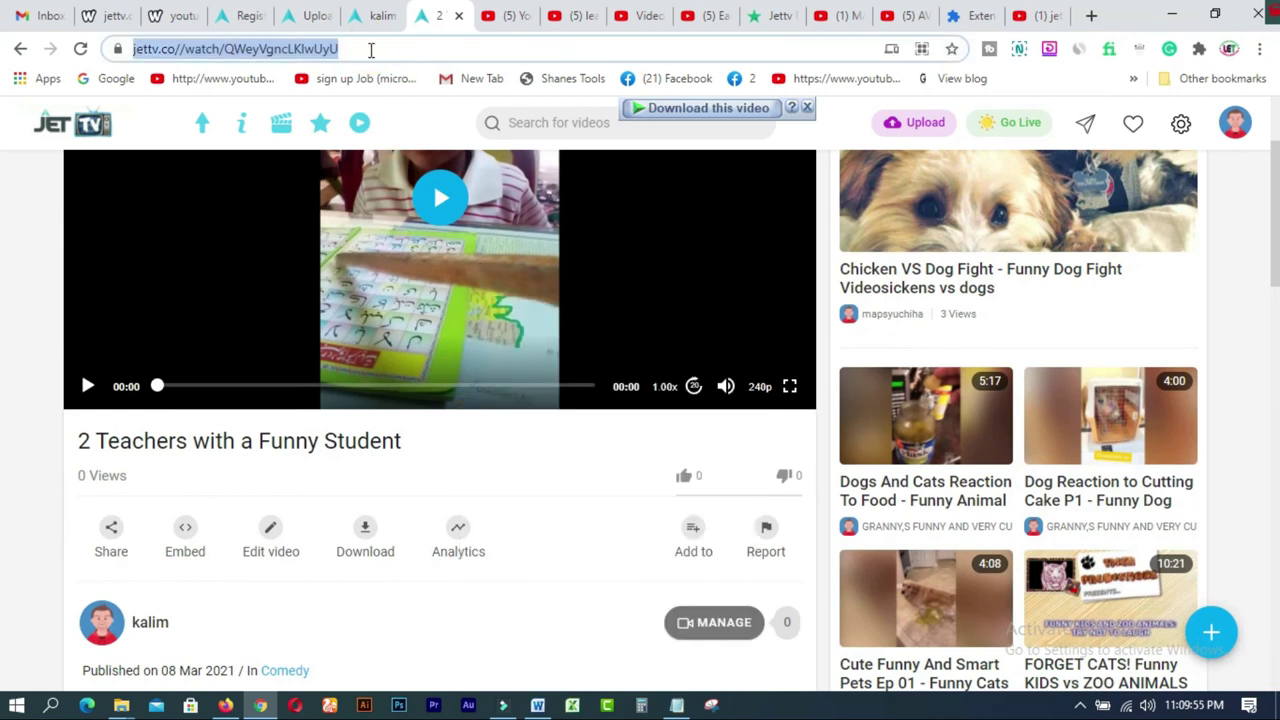
pyautogui.press('Return')
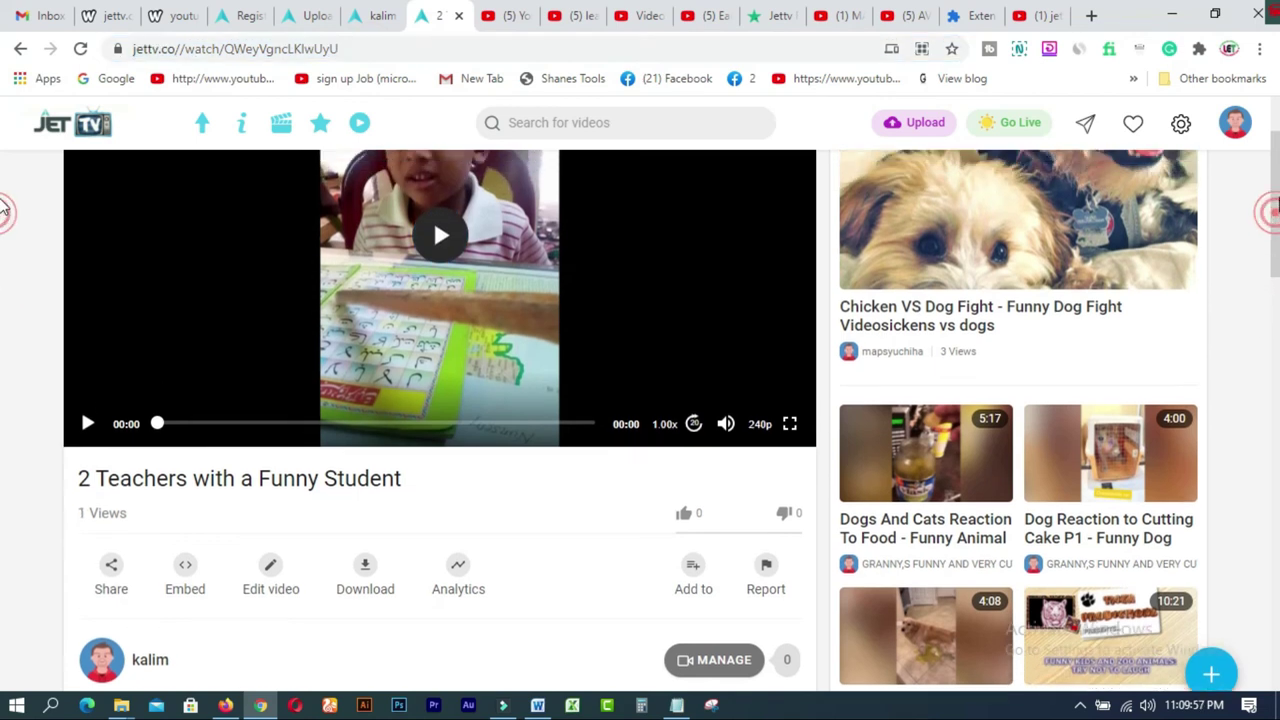
pyautogui.scroll(-3, 3, 190)
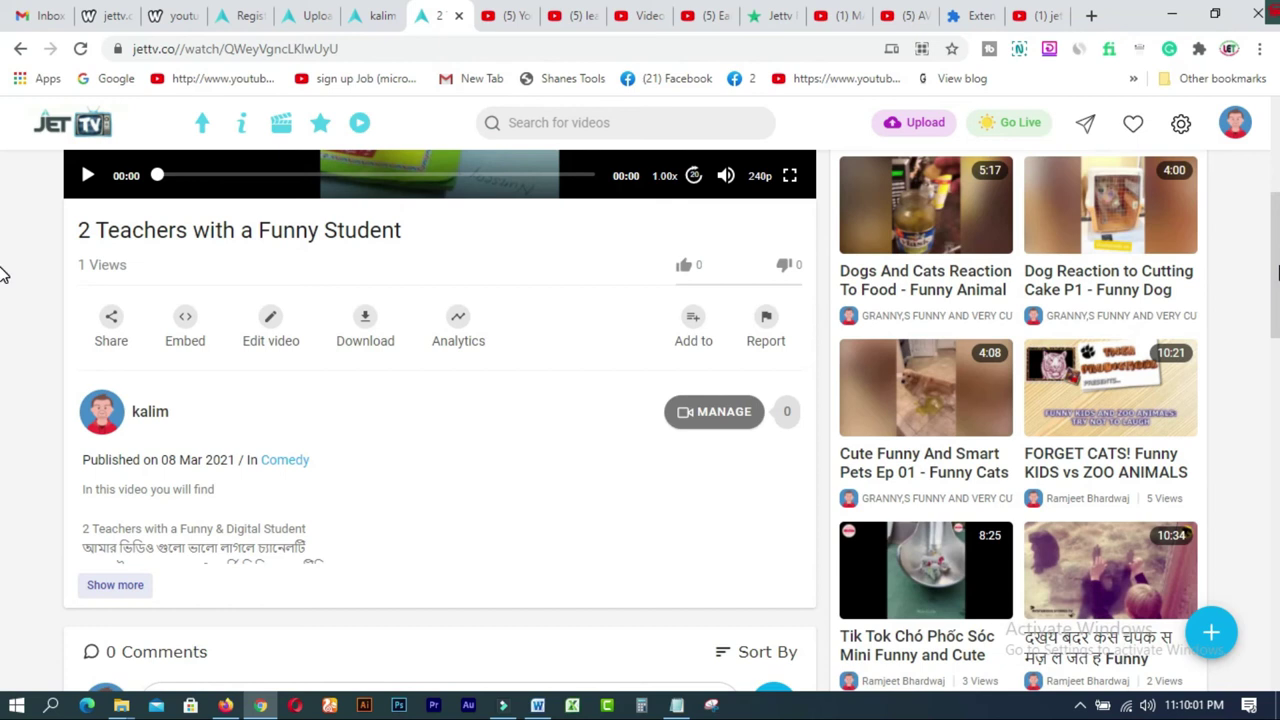
pyautogui.scroll(-1, 3, 275)
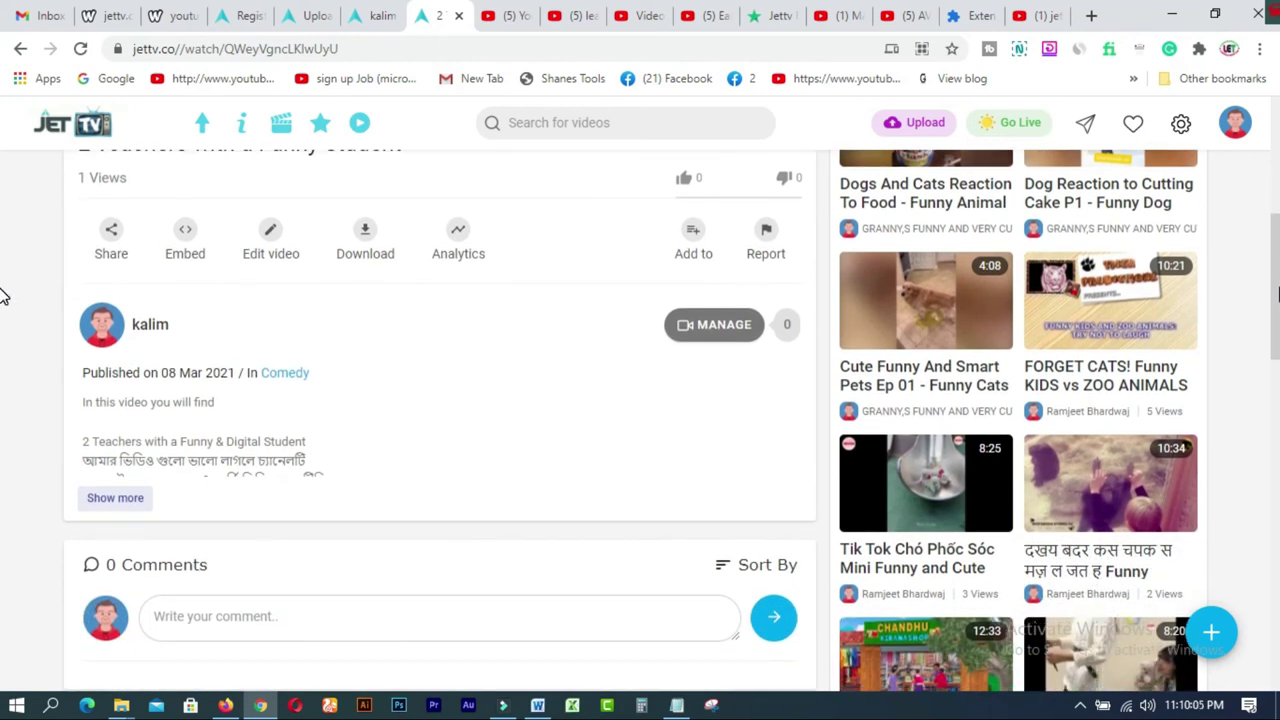
pyautogui.scroll(-1, 3, 295)
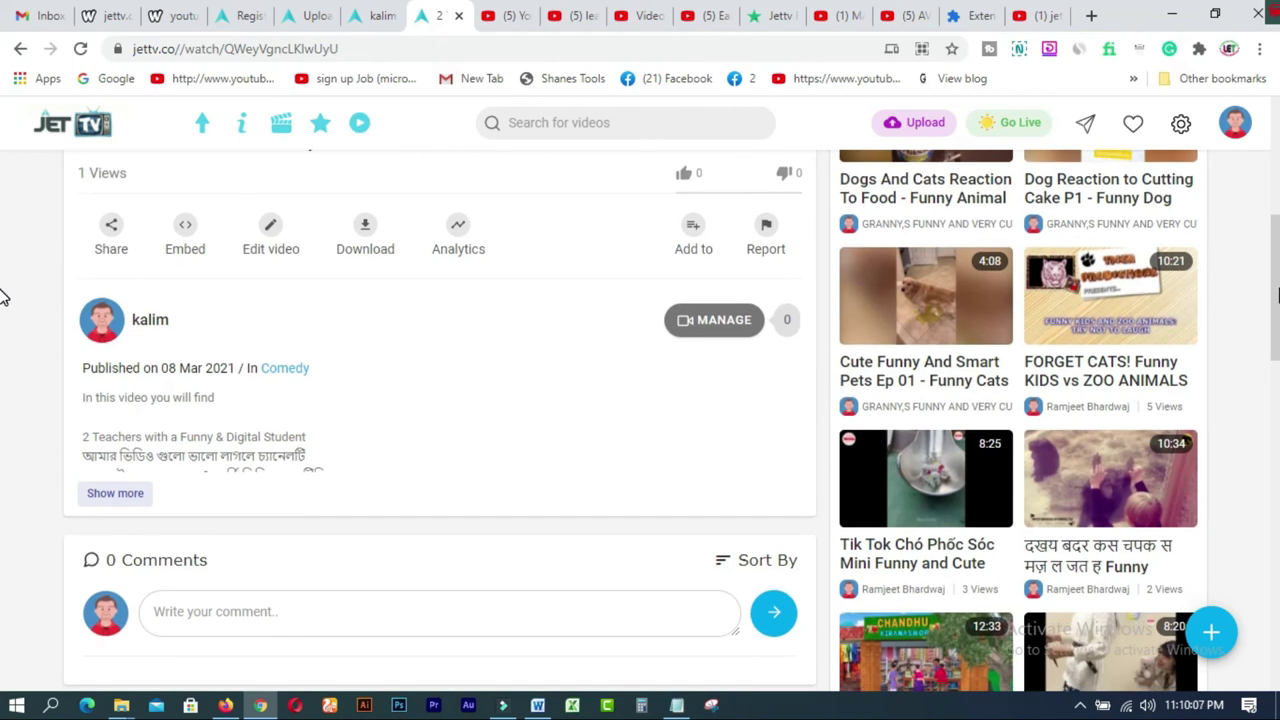
pyautogui.scroll(3, 3, 297)
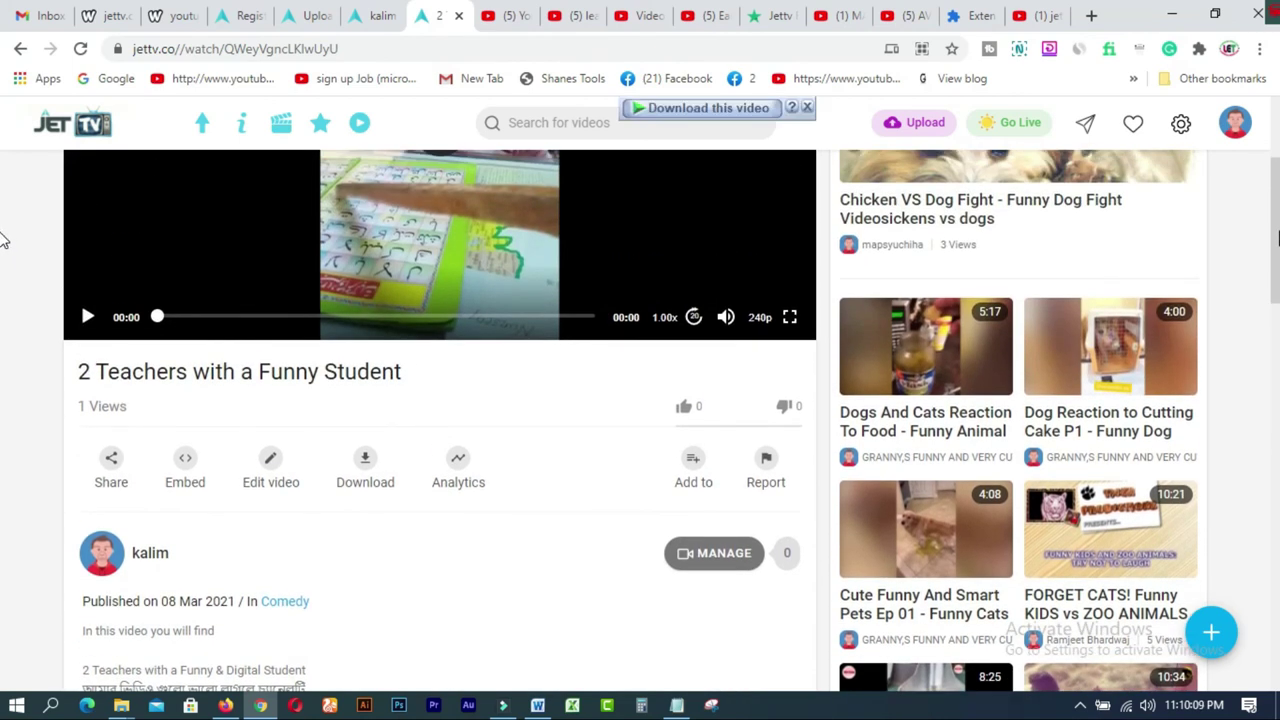